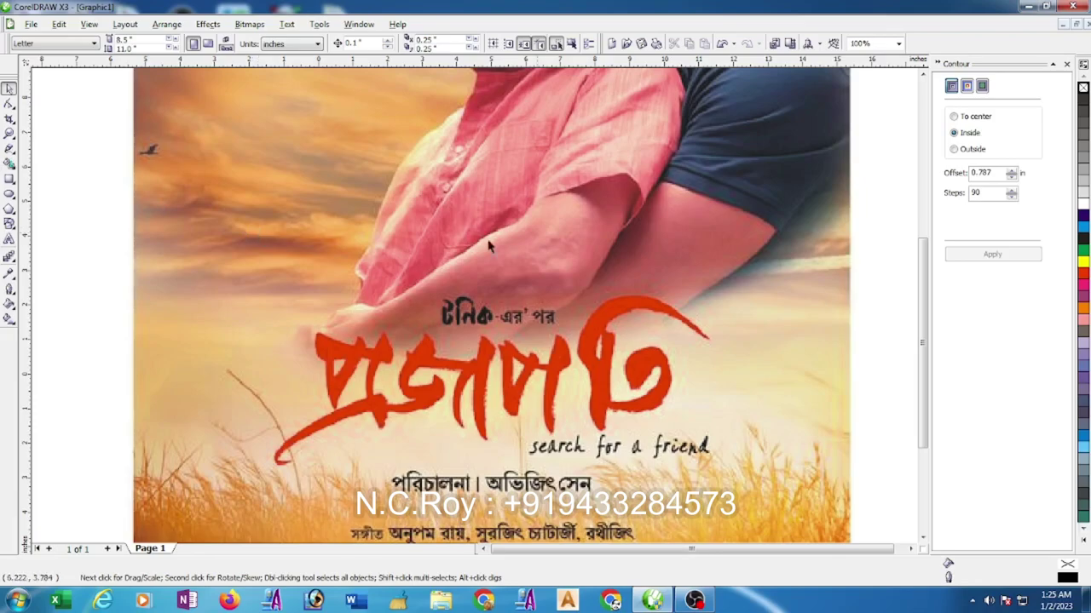
- Unlock the poster bitmap and lock it again in its current position
right_click(546, 247)
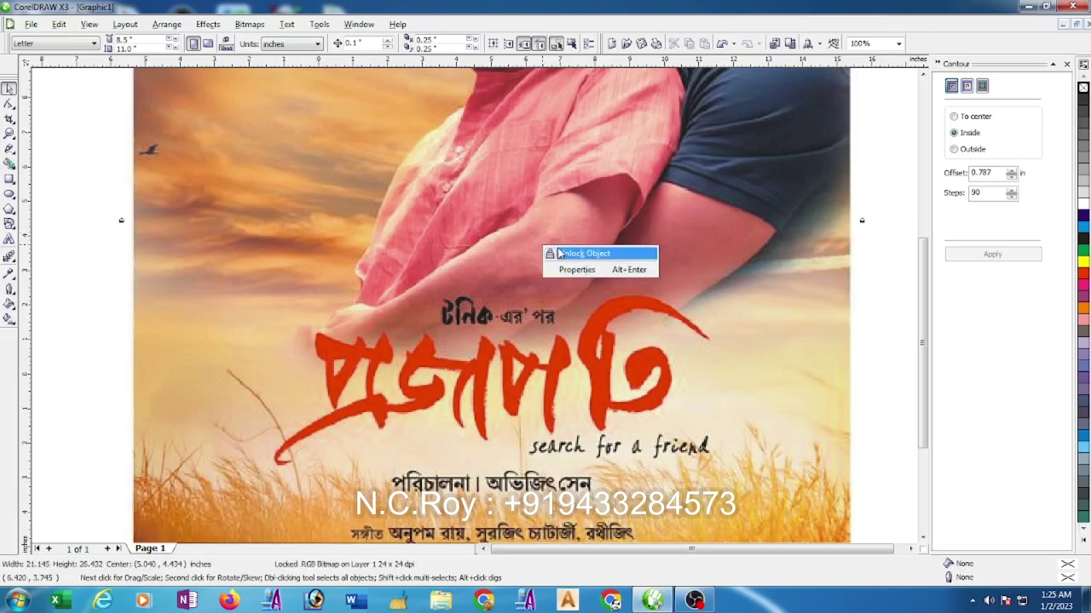
click(550, 253)
right_click(558, 248)
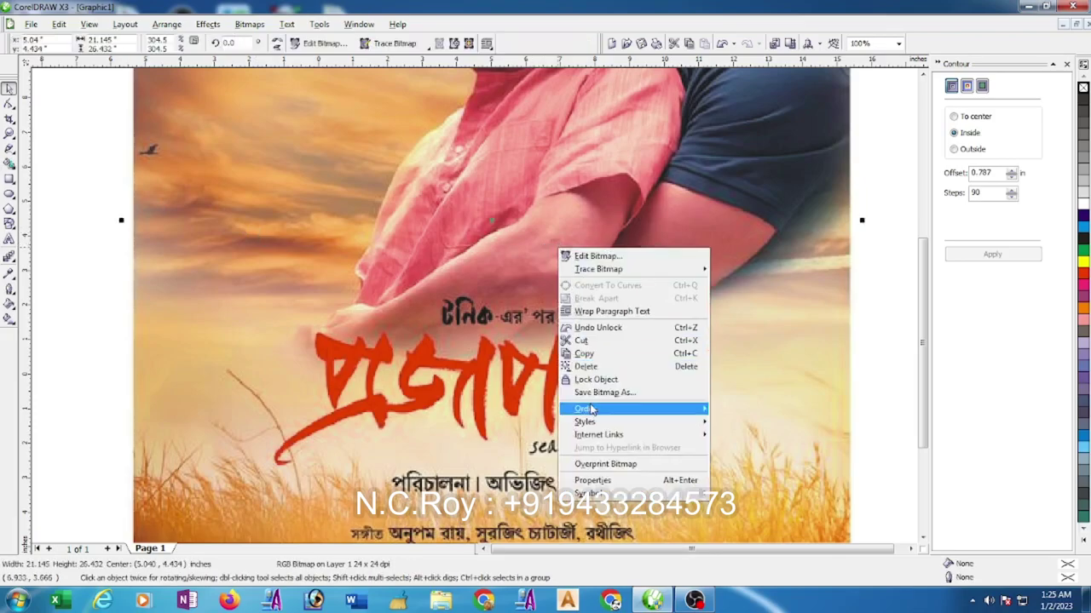
click(596, 379)
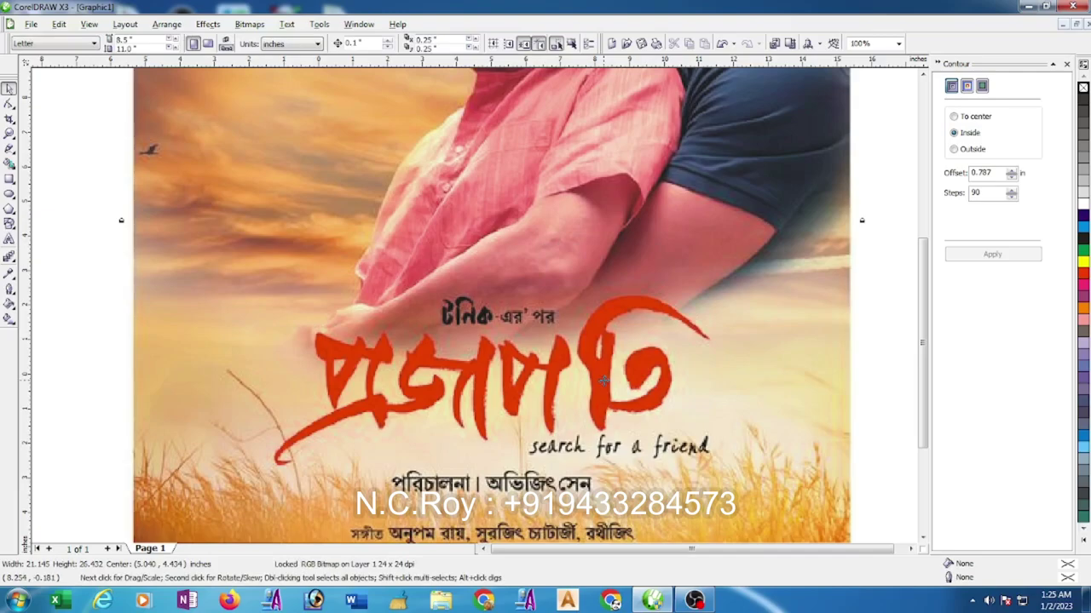
- Start a Pen tool outline of the red title প্রজাপতি, tracing up the first letter's left edge to its upper corner
click(10, 148)
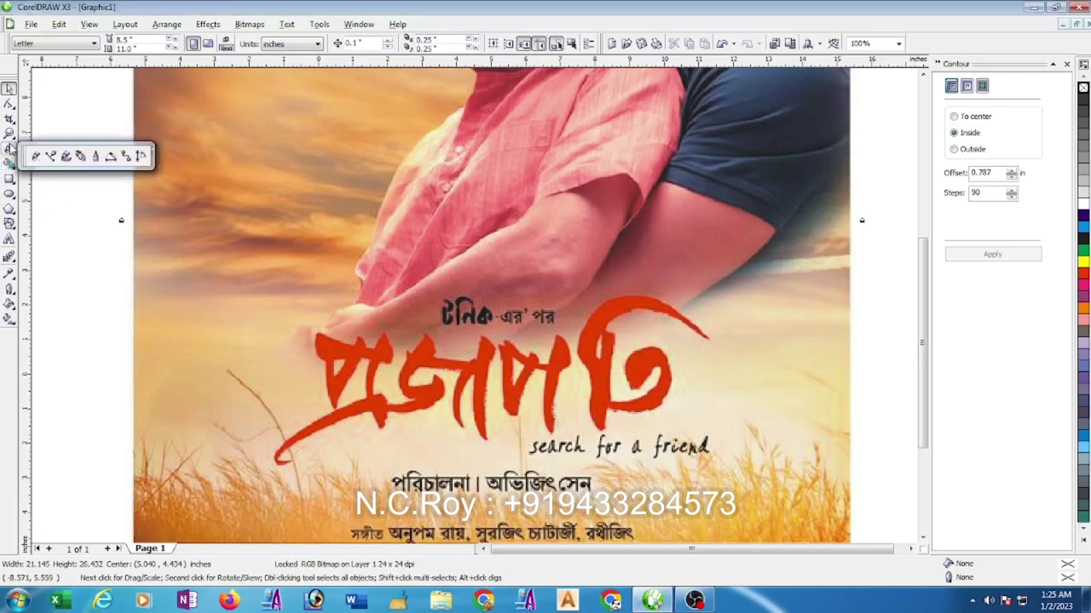
click(85, 156)
scroll(314, 363, up, 1)
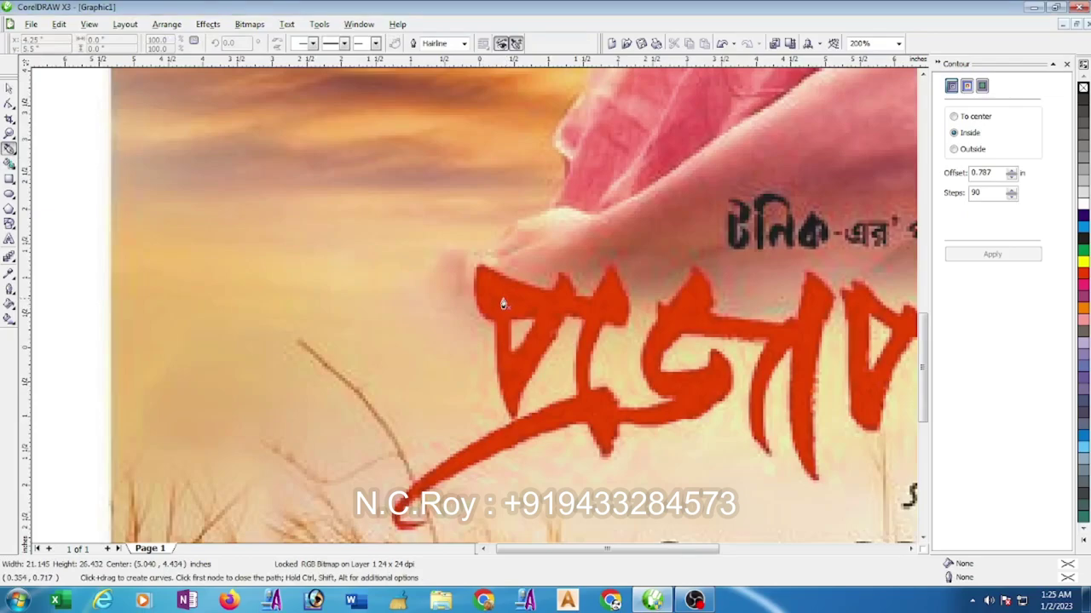
scroll(474, 317, up, 1)
click(461, 357)
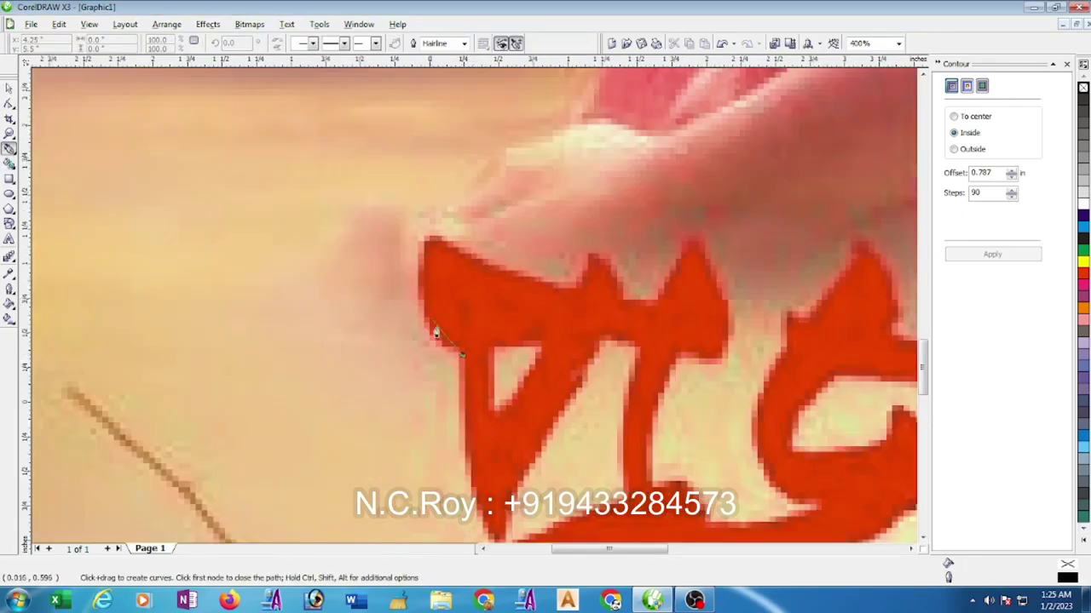
click(419, 298)
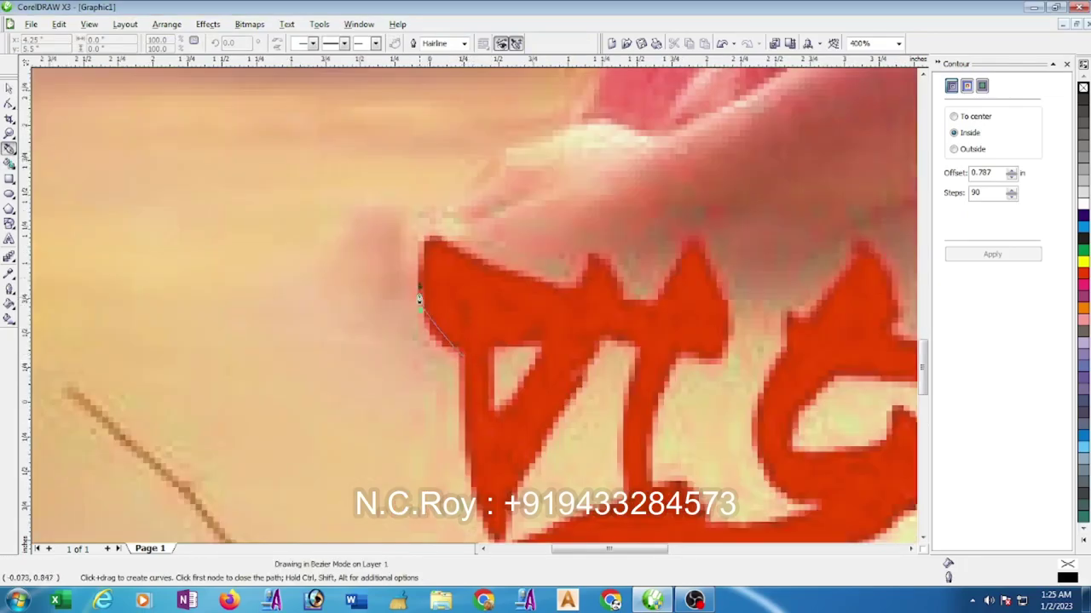
click(412, 247)
click(424, 237)
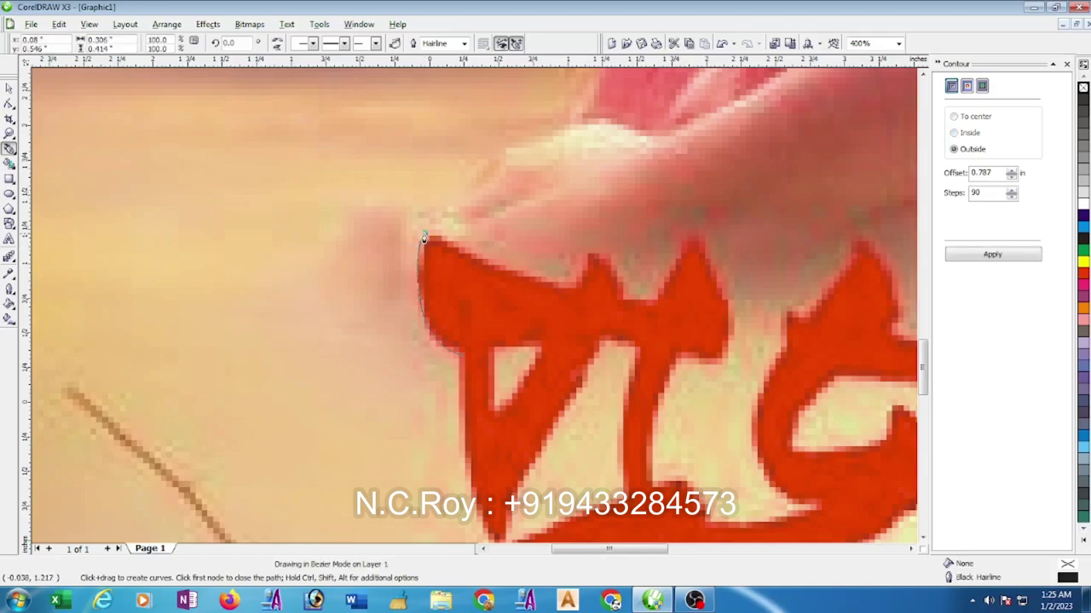
- Continue the outline along the first letter's sloping upper edge and over its small notch to the tall peak
click(506, 272)
click(546, 290)
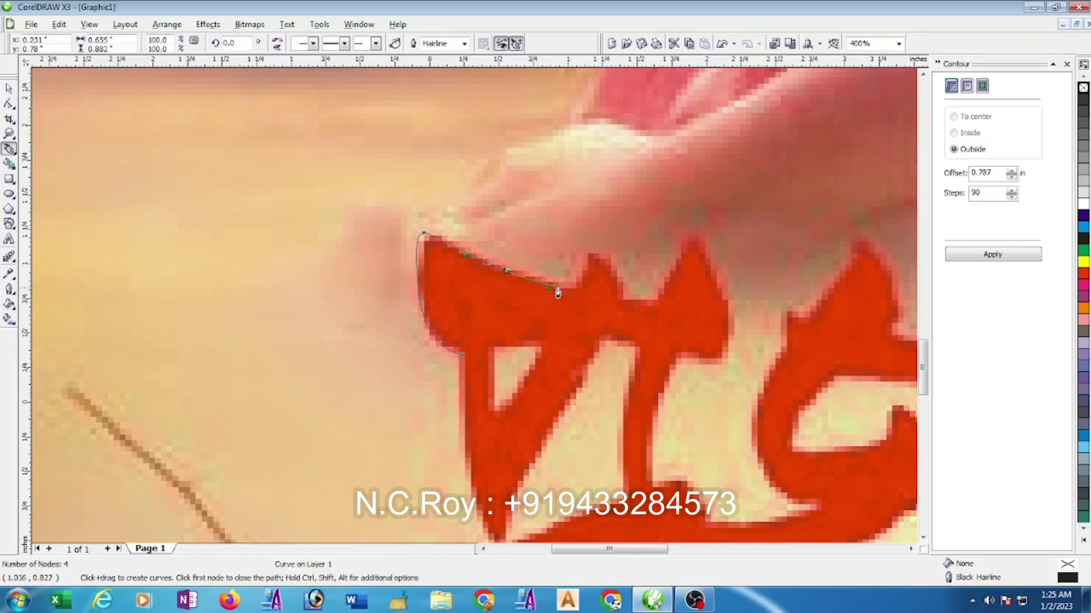
click(582, 284)
drag(590, 253, 620, 309)
click(656, 304)
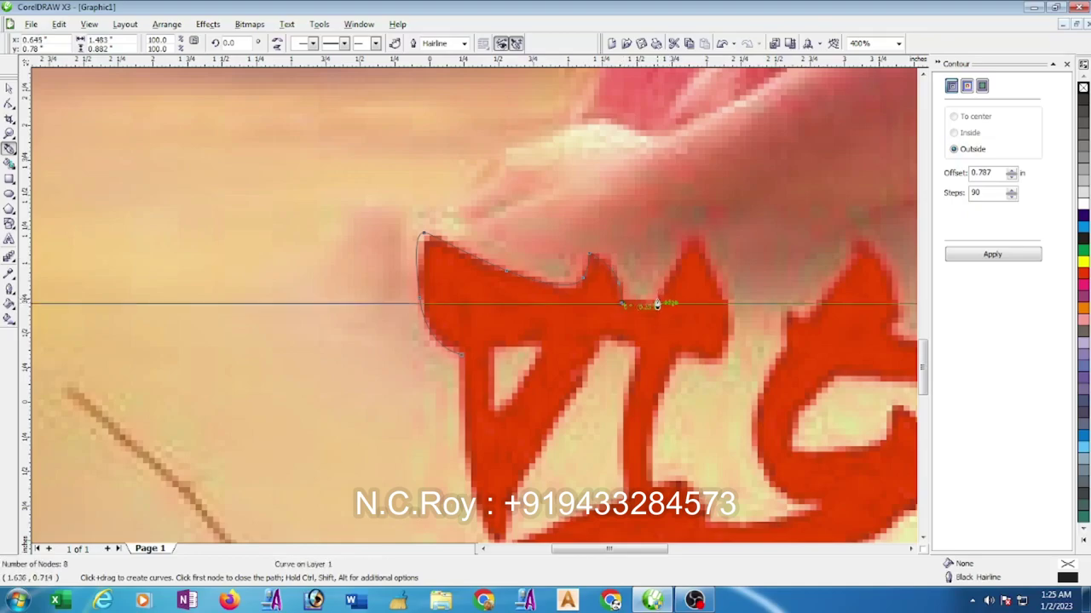
click(695, 245)
drag(693, 244, 701, 231)
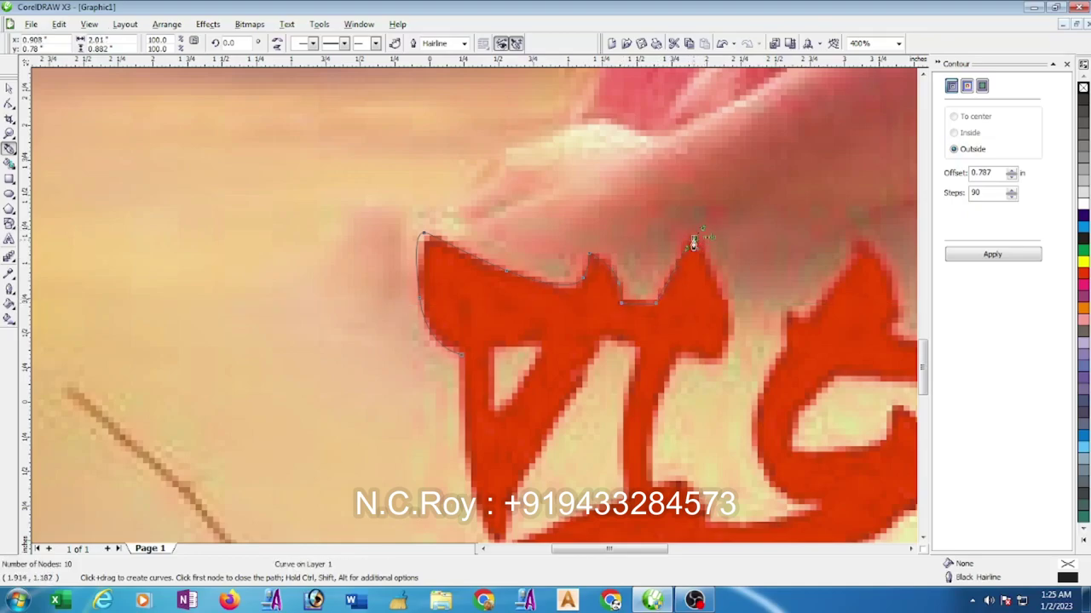
- Trace the first letter's right shoulder and vertical stem down to the junction with the lower joining stroke
drag(730, 318, 701, 359)
click(681, 356)
click(677, 356)
scroll(676, 356, down, 1)
scroll(446, 382, up, 1)
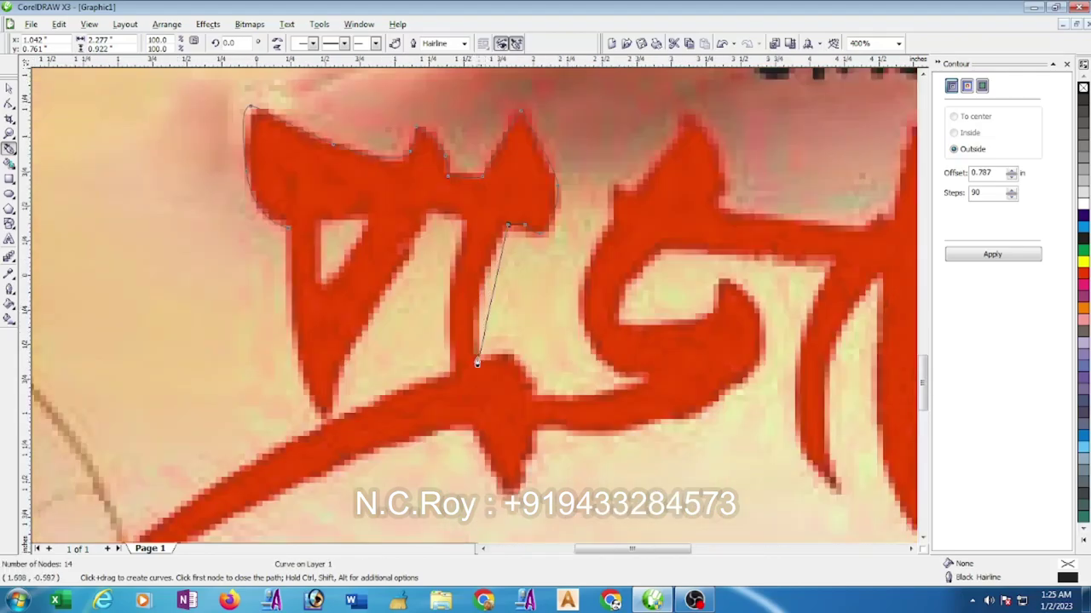
drag(480, 366, 488, 450)
click(521, 362)
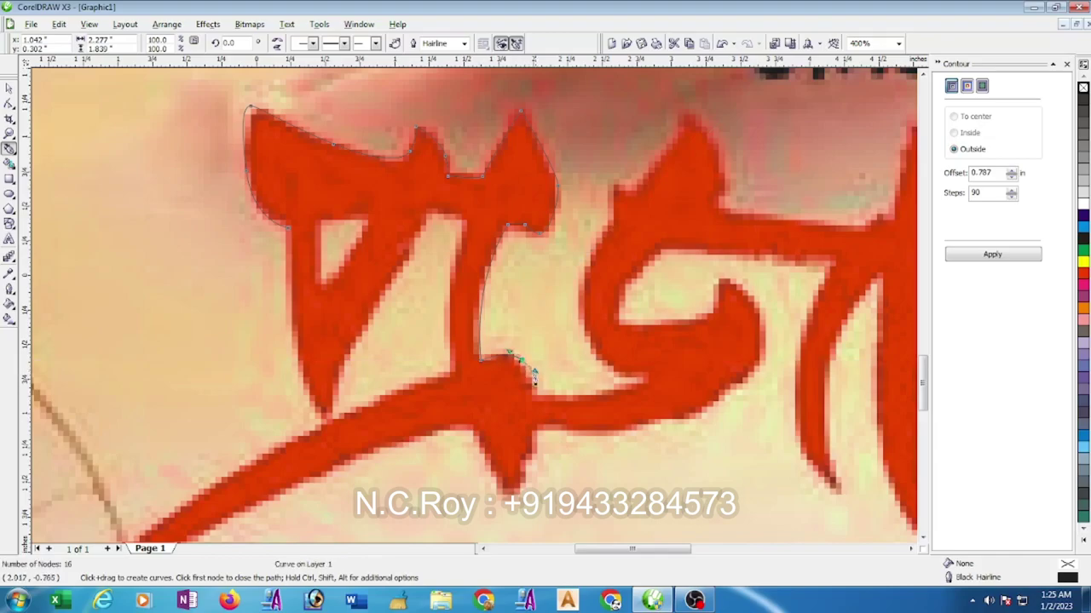
click(535, 399)
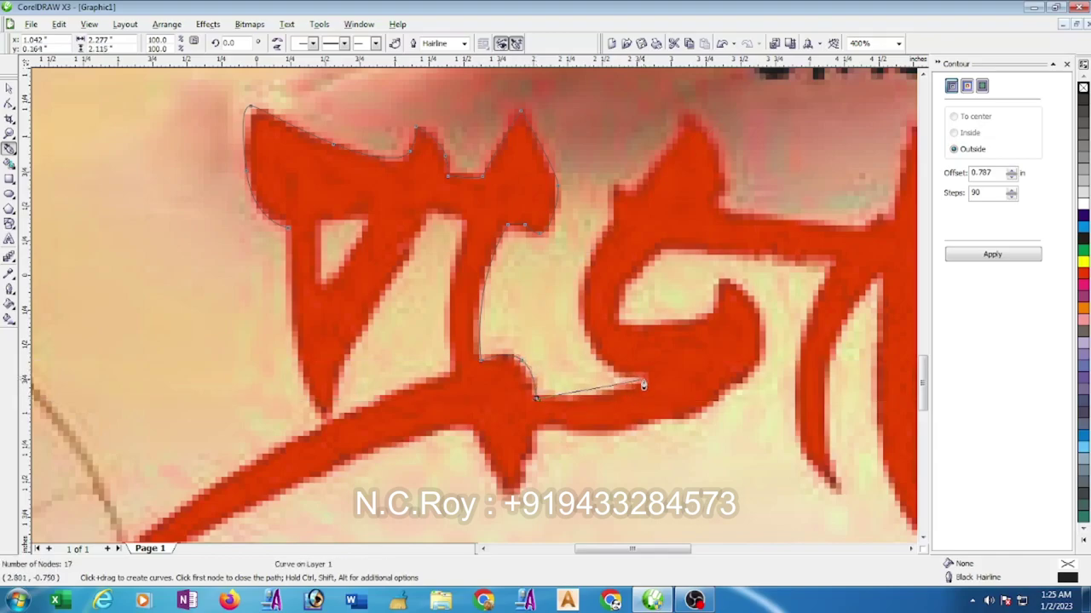
- Trace along the joining stroke and up the outer curve of the second letter (জ) to its shoulder
drag(646, 384, 674, 360)
mouse_move(581, 279)
mouse_down()
mouse_move(595, 261)
mouse_move(596, 205)
mouse_move(602, 197)
mouse_move(612, 220)
mouse_move(638, 182)
mouse_move(625, 172)
mouse_up()
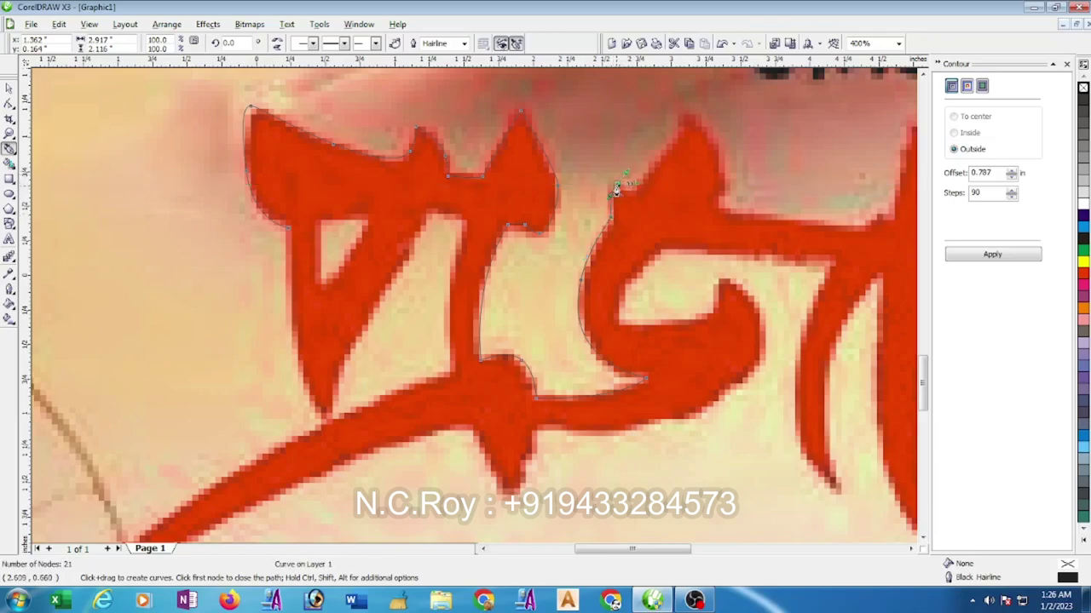
drag(634, 191, 643, 177)
- Trace over the second letter's peak, along its upper bar and around the head of the long vertical stem
scroll(687, 123, down, 1)
scroll(469, 321, up, 1)
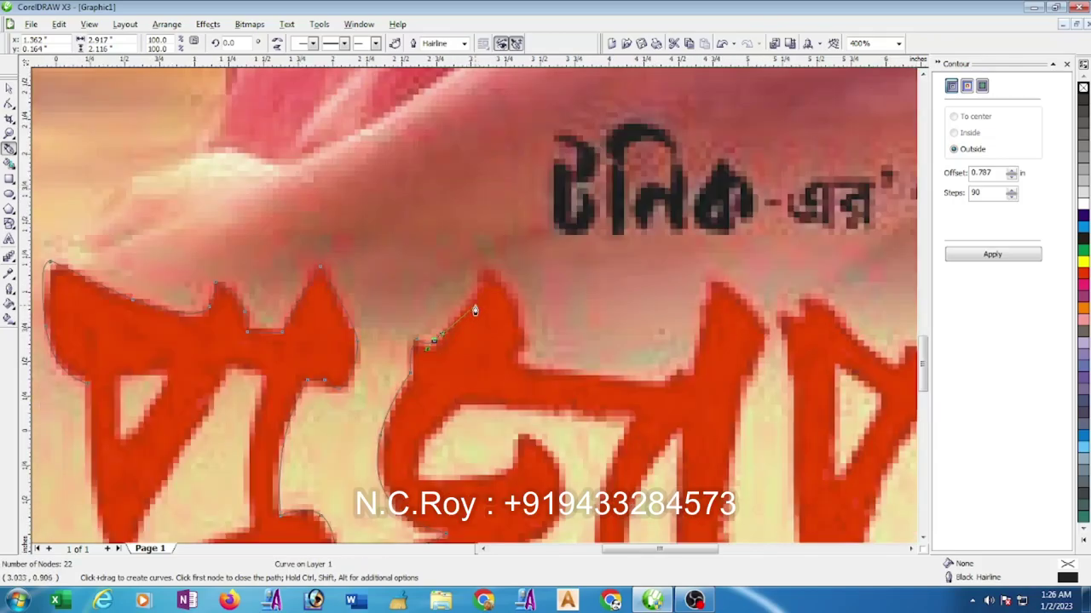
click(475, 291)
drag(491, 271, 502, 275)
drag(522, 323, 525, 346)
click(515, 366)
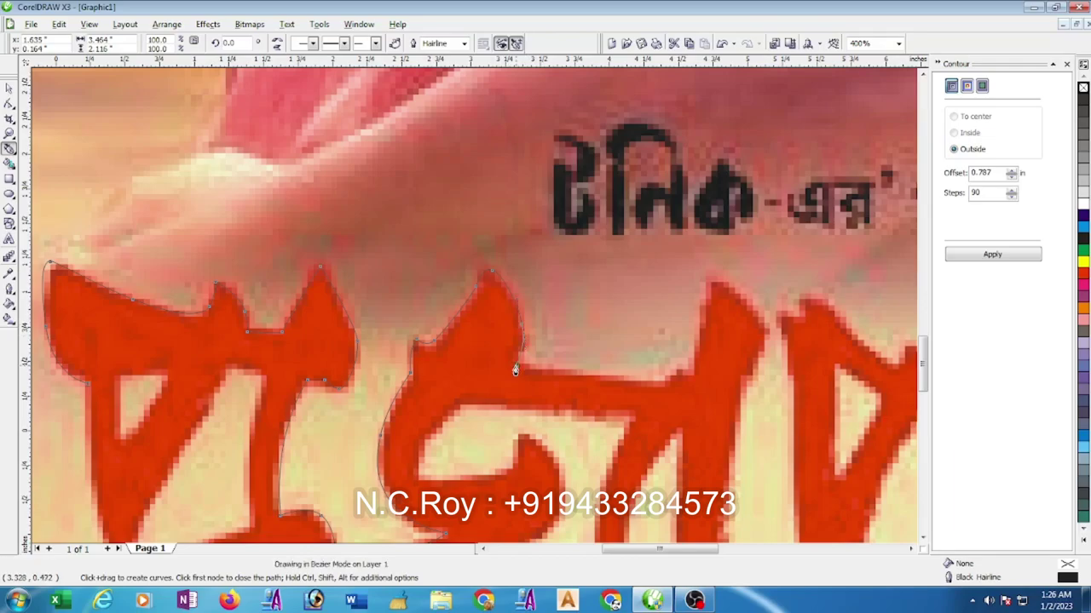
drag(662, 382, 689, 365)
click(708, 285)
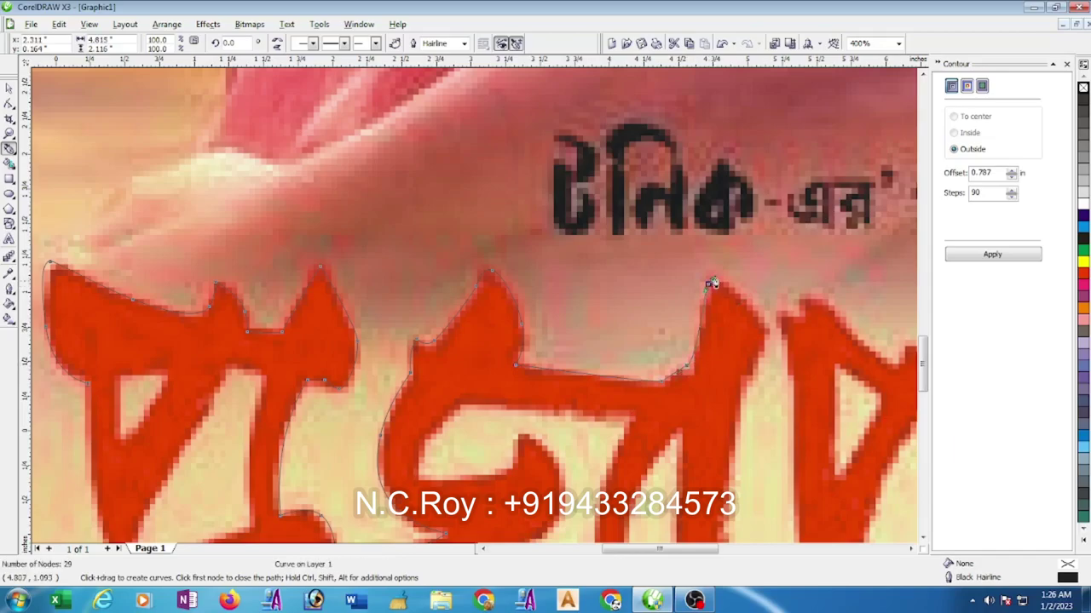
mouse_move(734, 299)
mouse_down()
mouse_move(751, 310)
mouse_move(759, 346)
mouse_up()
- Trace down the long stem's right edge, around its pointed tip and up its left edge to the inner notch
scroll(759, 346, down, 1)
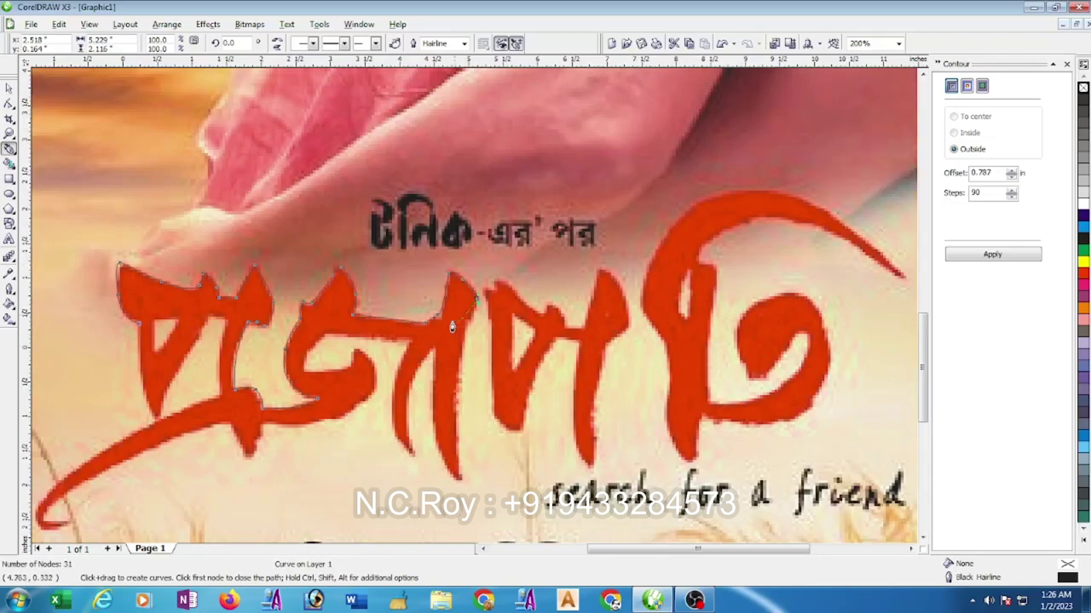
scroll(452, 327, up, 1)
scroll(465, 358, down, 1)
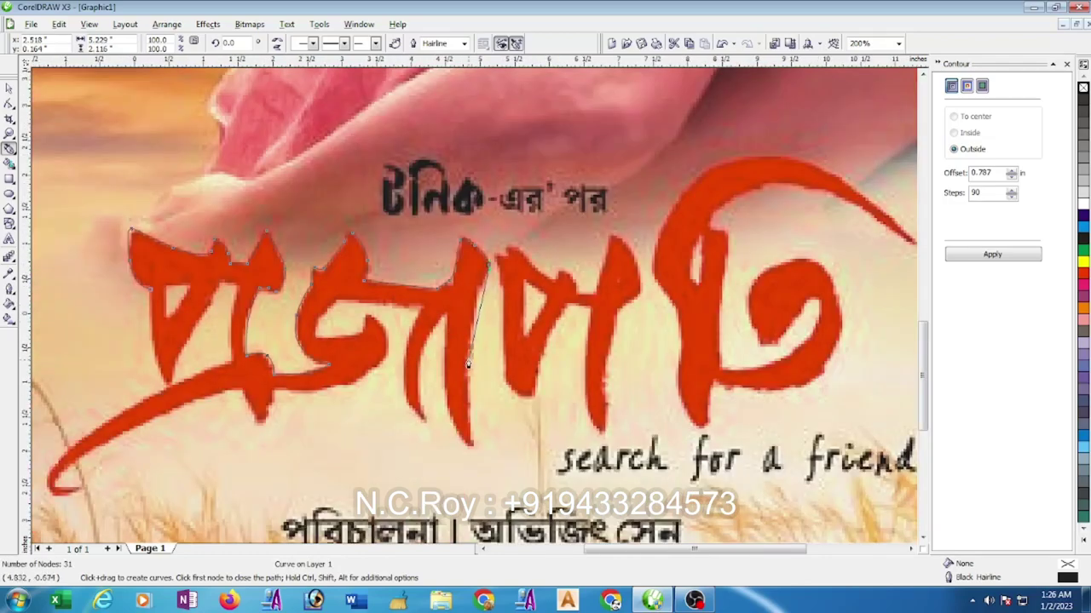
drag(467, 368, 471, 446)
click(471, 449)
scroll(471, 449, up, 1)
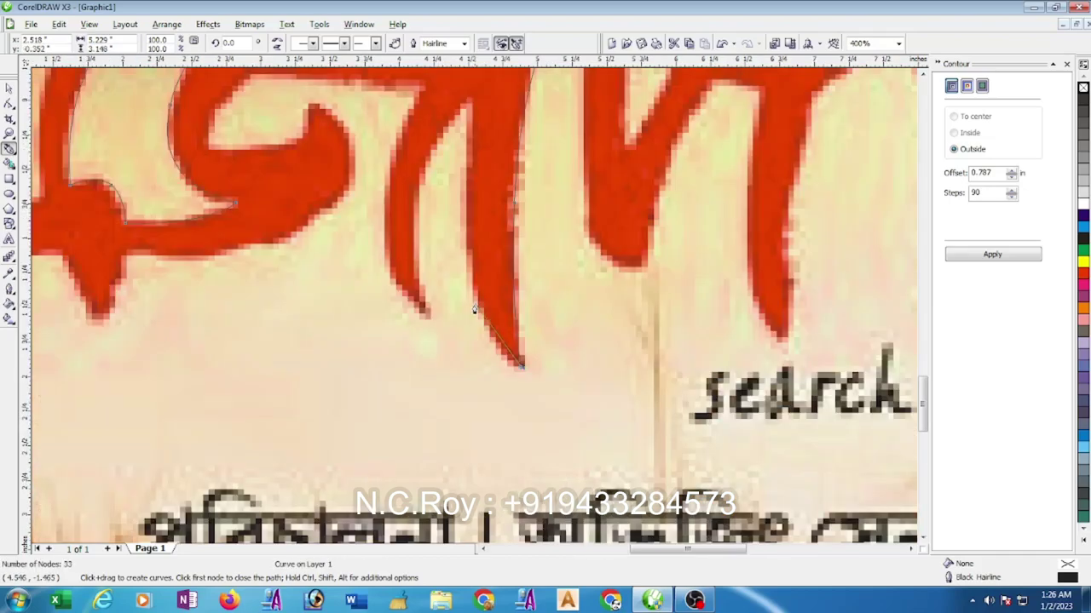
drag(471, 295, 463, 243)
scroll(462, 244, down, 2)
scroll(486, 317, up, 1)
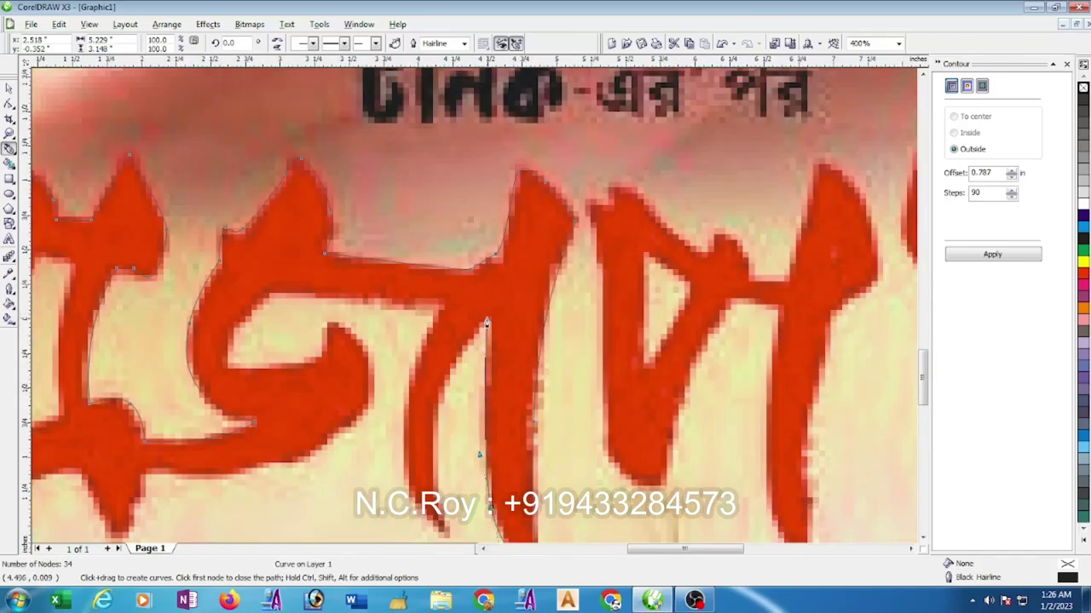
click(487, 320)
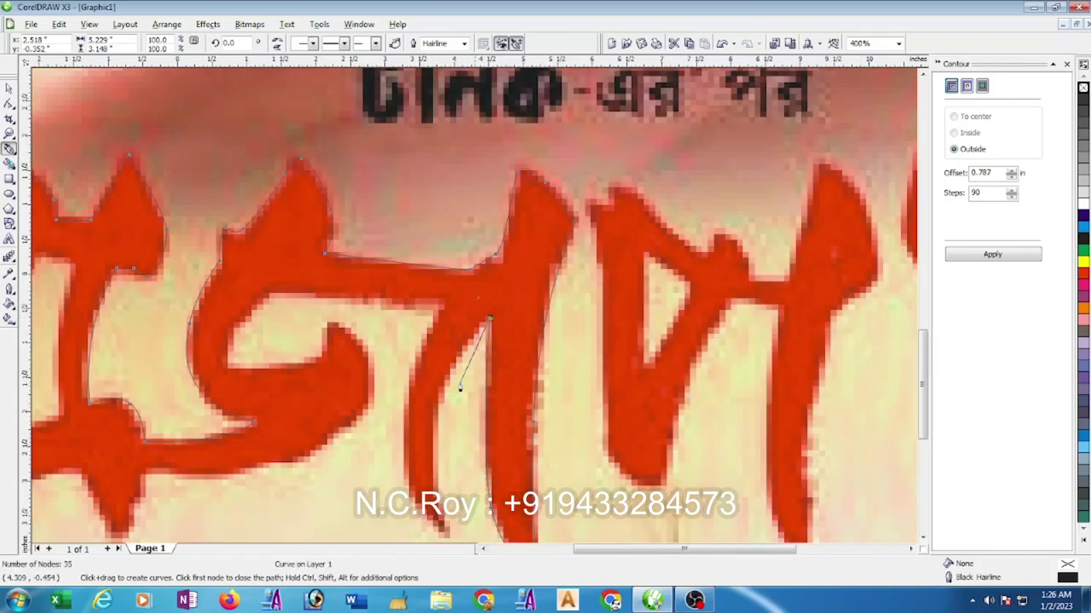
- Trace around the thin curved stroke beside the long stem, ending at the underside of the horizontal bar
scroll(460, 313, down, 1)
scroll(460, 314, up, 1)
drag(474, 324, 472, 390)
click(489, 433)
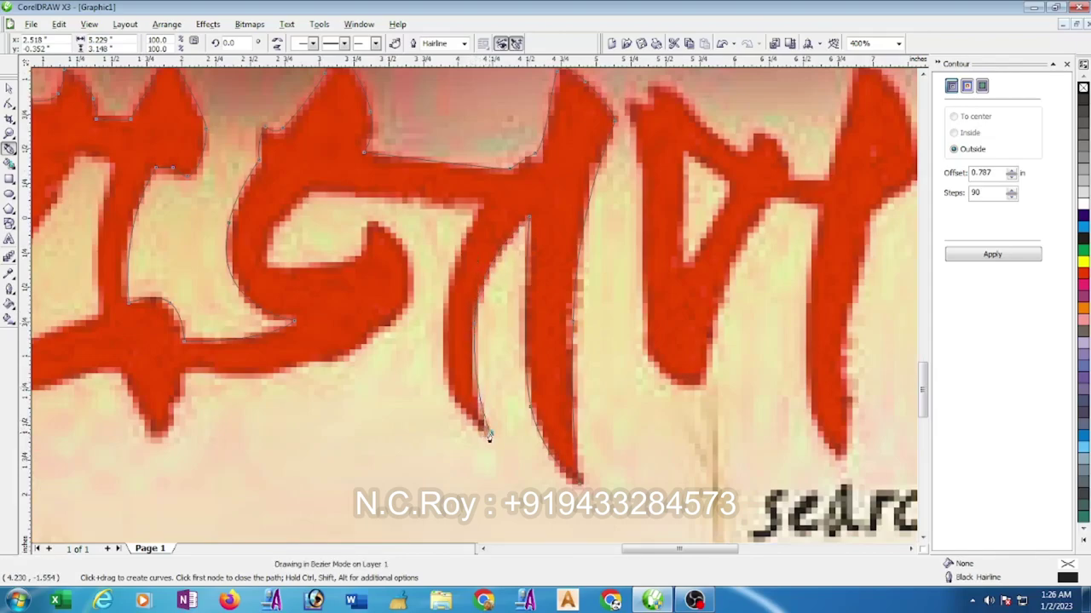
drag(447, 397, 446, 383)
drag(450, 274, 462, 240)
click(479, 207)
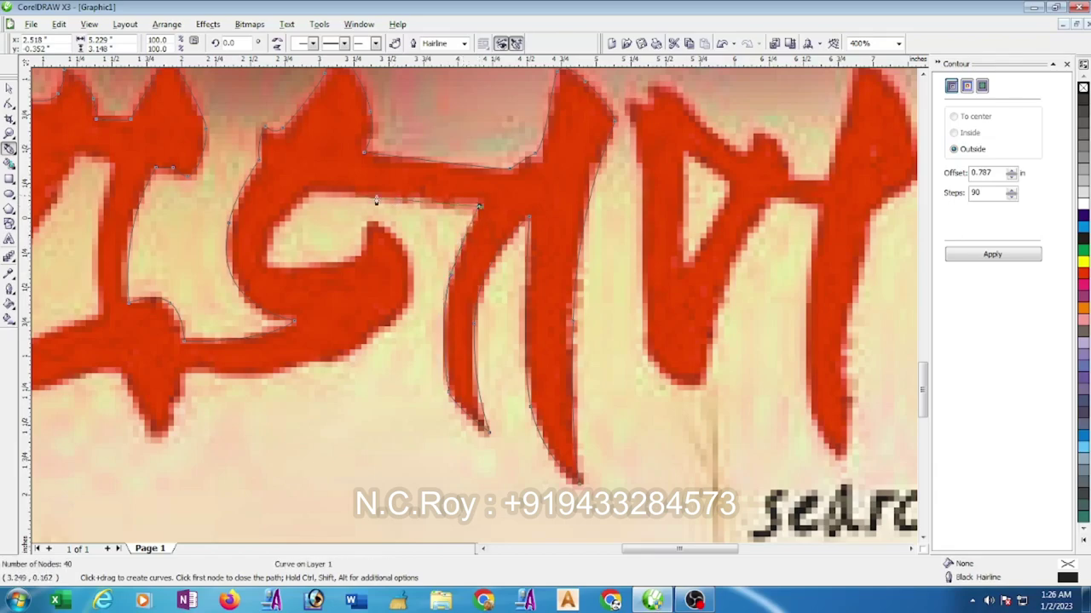
- Trace the underside of the second letter's bar and its open inner hollow up to the tip of the curl
click(310, 195)
drag(266, 268, 274, 291)
alt+click(266, 264)
click(359, 258)
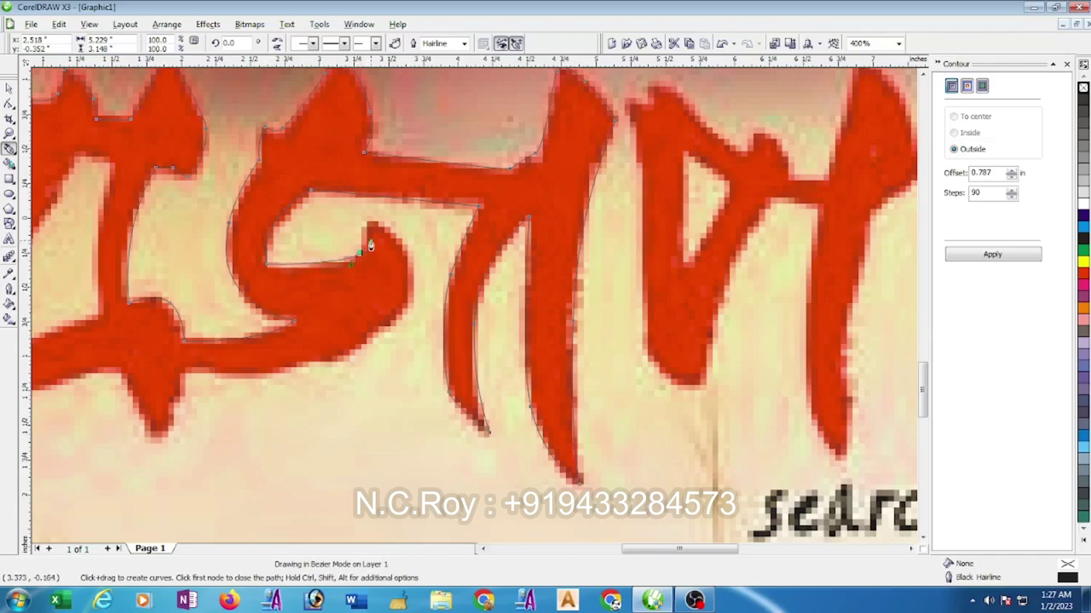
click(366, 224)
- Trace around the outside of the second letter's curl and along the underside of the joining stroke
drag(403, 259, 415, 303)
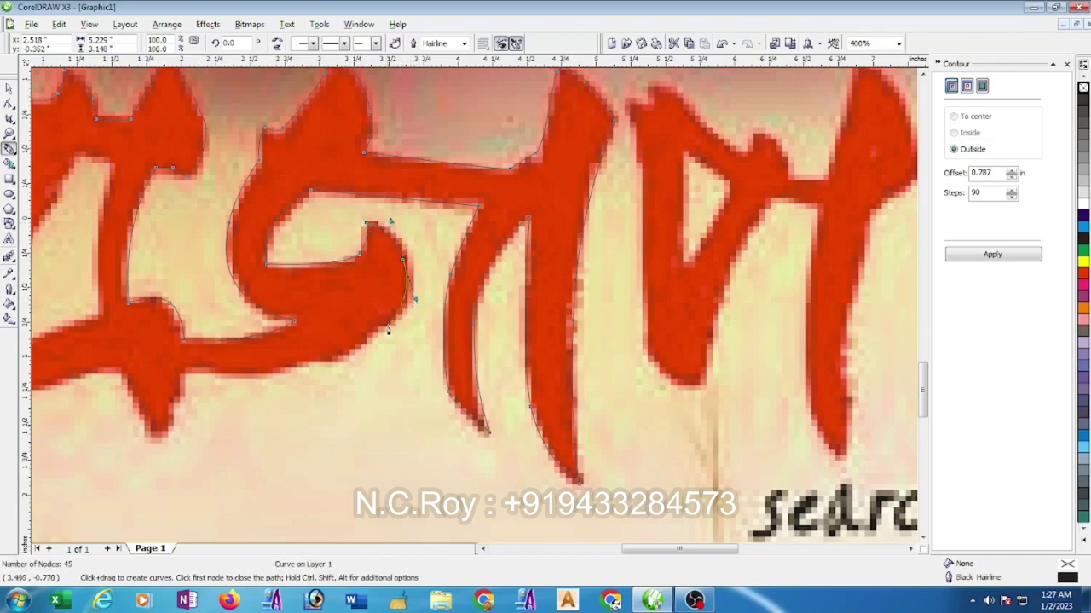
drag(369, 338, 353, 352)
drag(294, 370, 278, 379)
drag(181, 374, 183, 374)
- Trace around the downward spike below the first letter and along the underside of the long sweeping tail
scroll(182, 374, down, 2)
scroll(495, 312, up, 2)
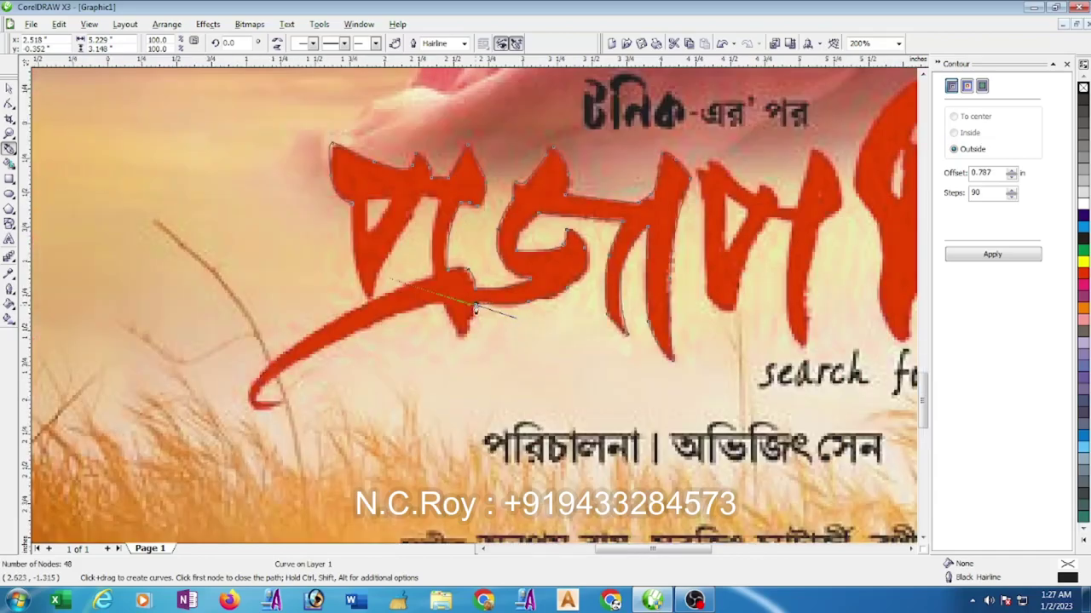
drag(368, 340, 357, 351)
drag(337, 310, 303, 275)
scroll(293, 280, down, 1)
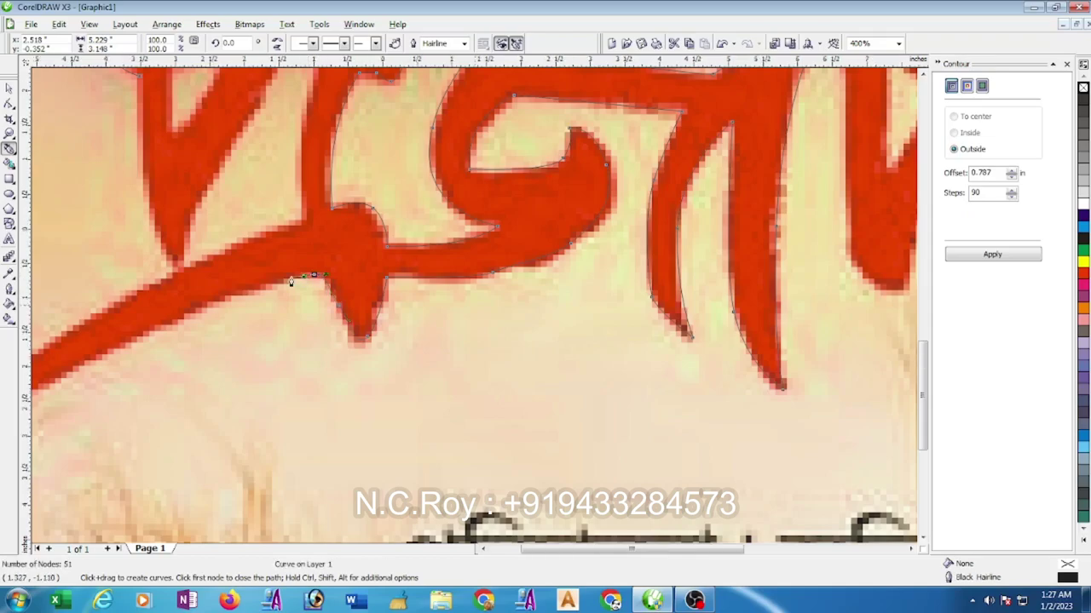
scroll(363, 355, up, 1)
drag(432, 317, 297, 403)
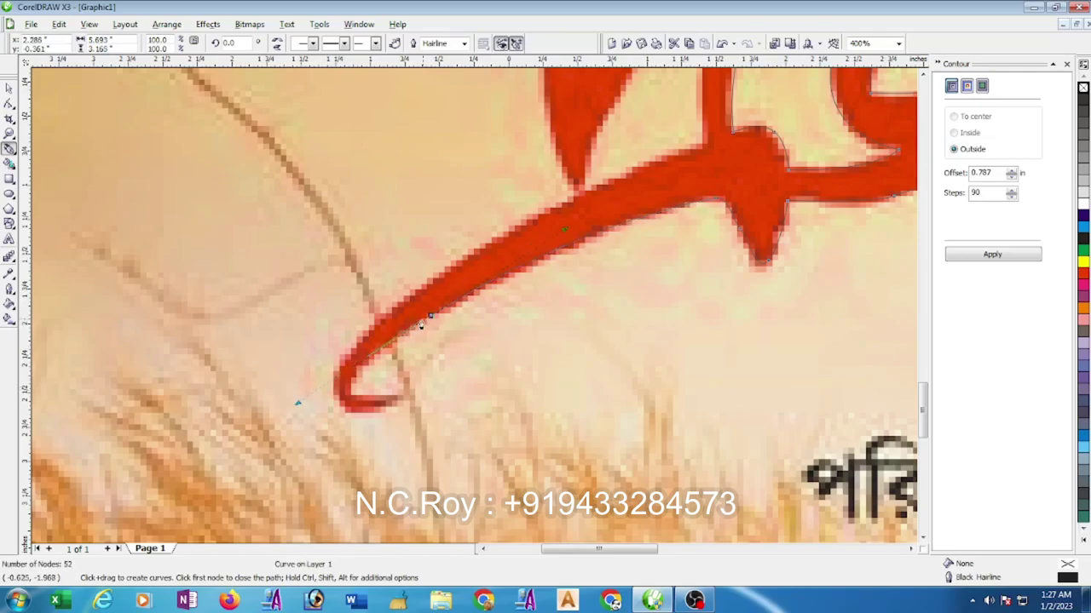
alt+click(431, 316)
- Trace around the tail's hooked end, along its upper edge and up the first letter, closing the outline at its starting node
drag(352, 394, 363, 412)
click(401, 398)
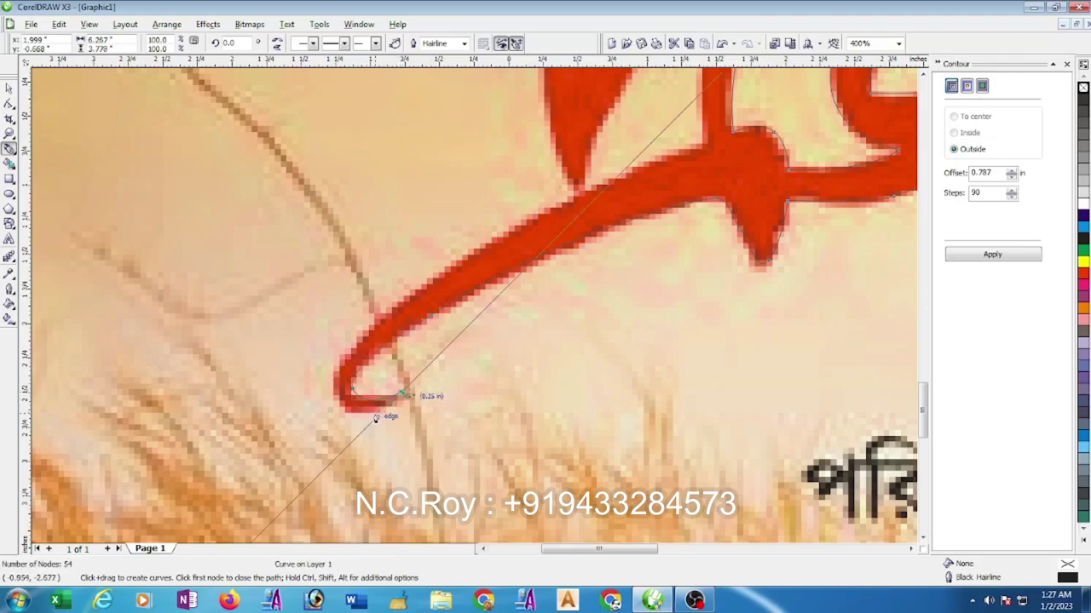
drag(365, 418, 340, 408)
drag(341, 358, 368, 317)
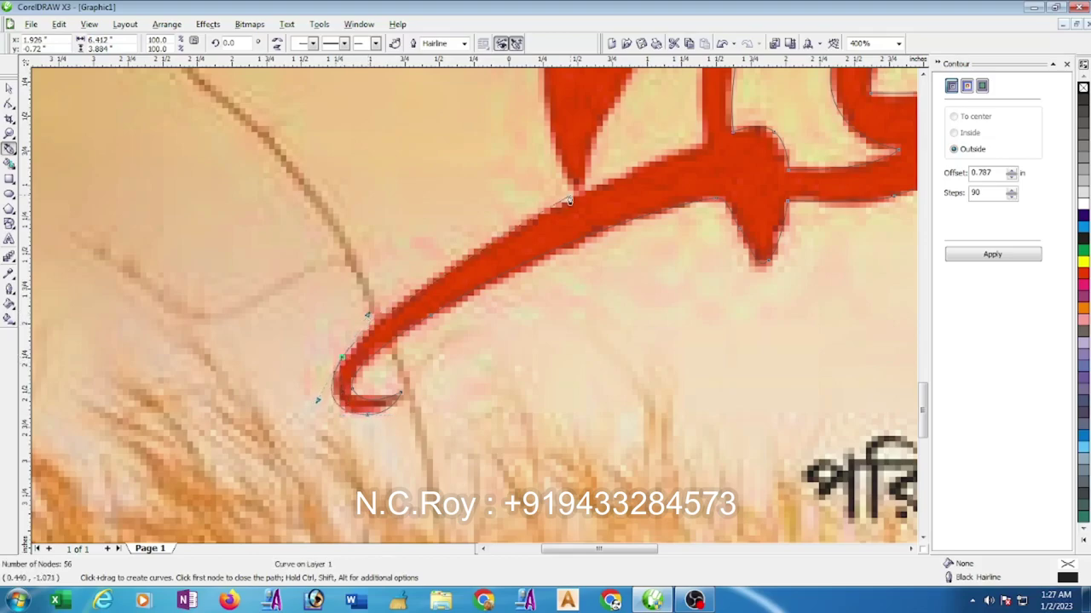
drag(566, 203, 599, 186)
scroll(567, 200, down, 1)
scroll(460, 242, up, 1)
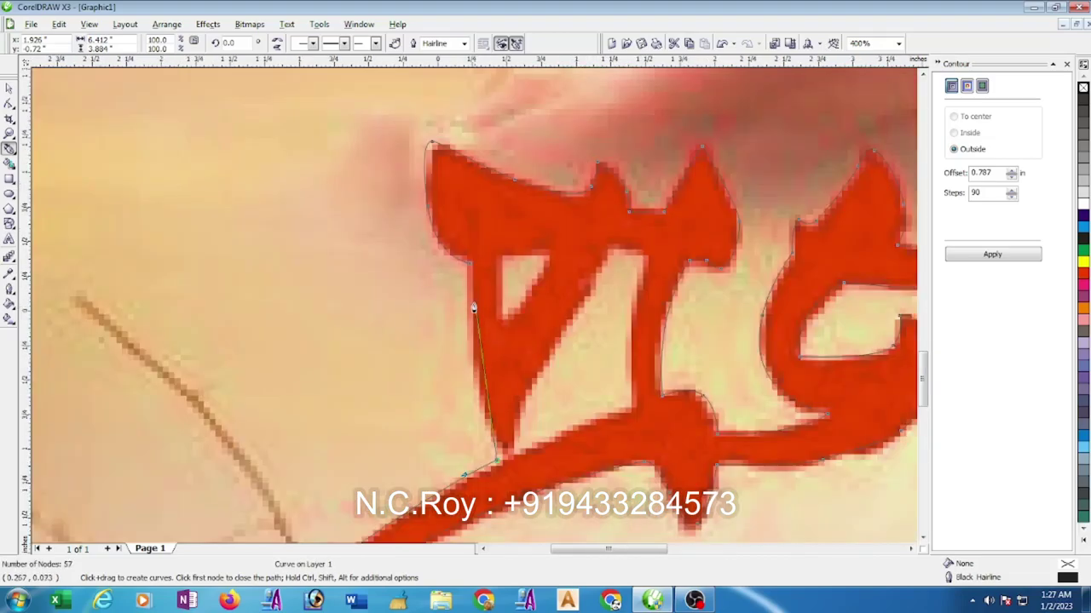
drag(469, 264, 462, 372)
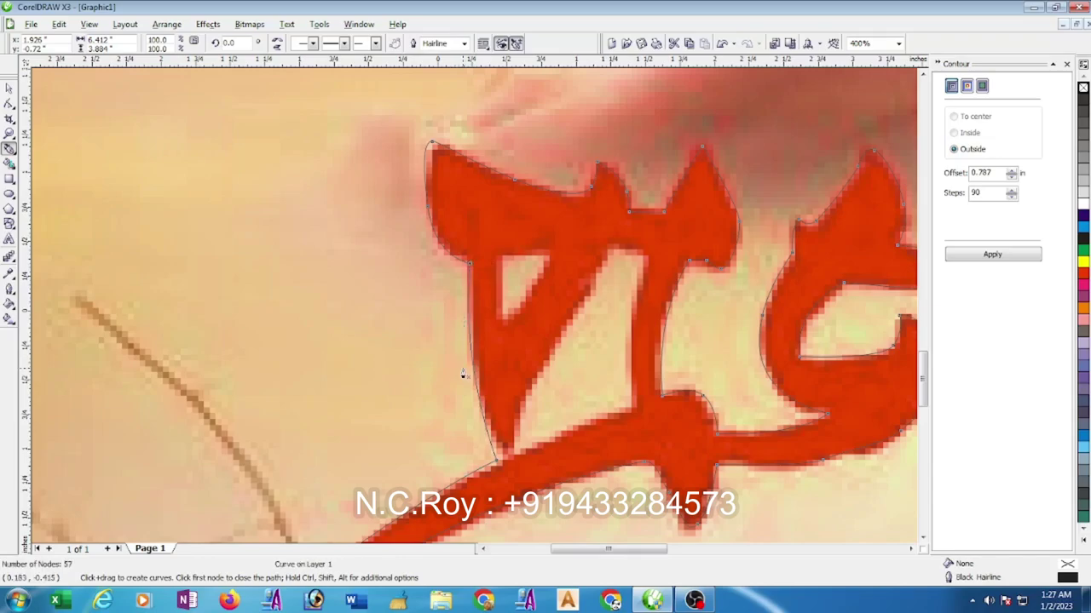
- Trace the open area between the first letter's slanted stroke, its stem and the long tail as a closed outline
click(612, 248)
click(569, 330)
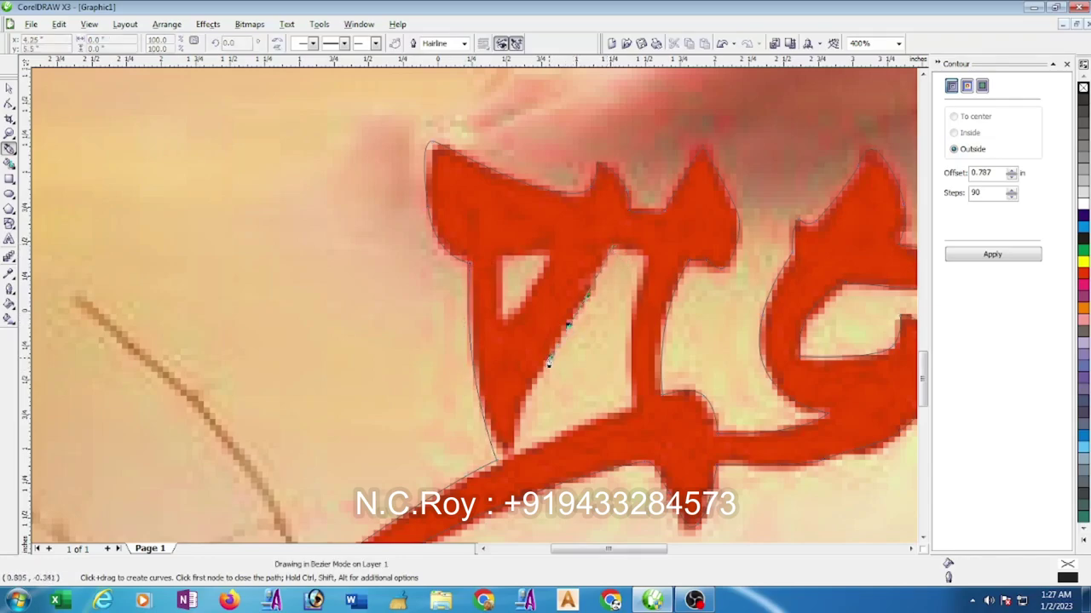
double_click(548, 362)
click(524, 406)
double_click(513, 447)
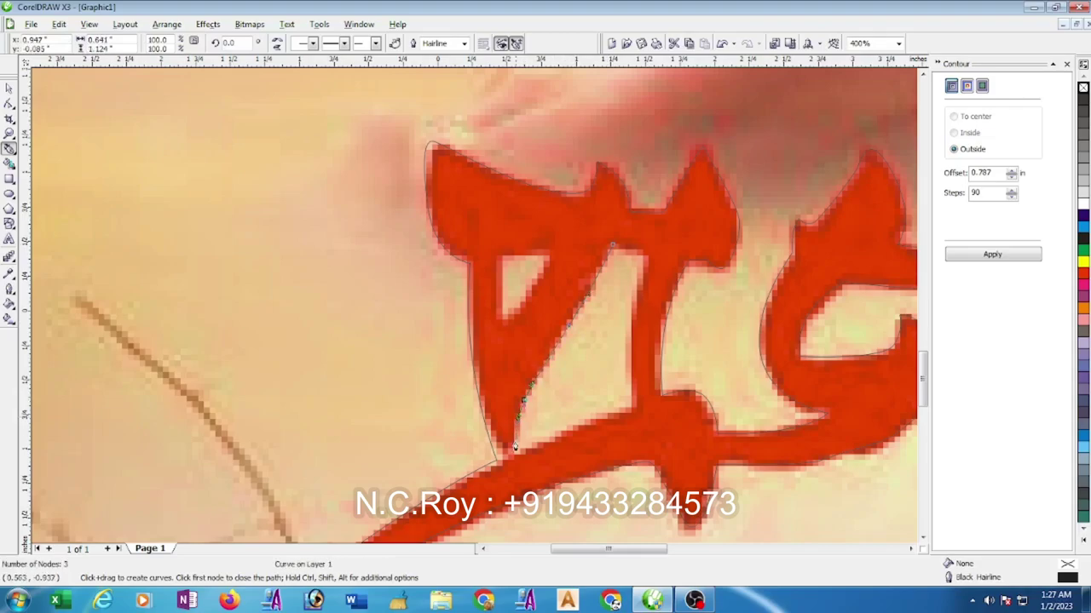
click(512, 460)
double_click(620, 426)
drag(629, 411, 657, 410)
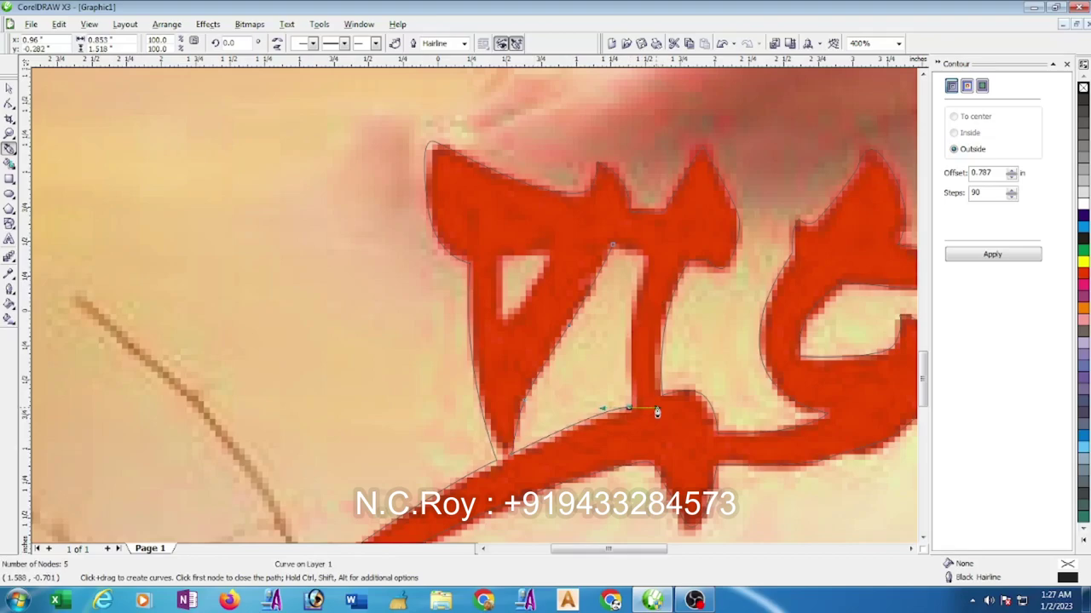
click(631, 410)
drag(646, 261, 668, 226)
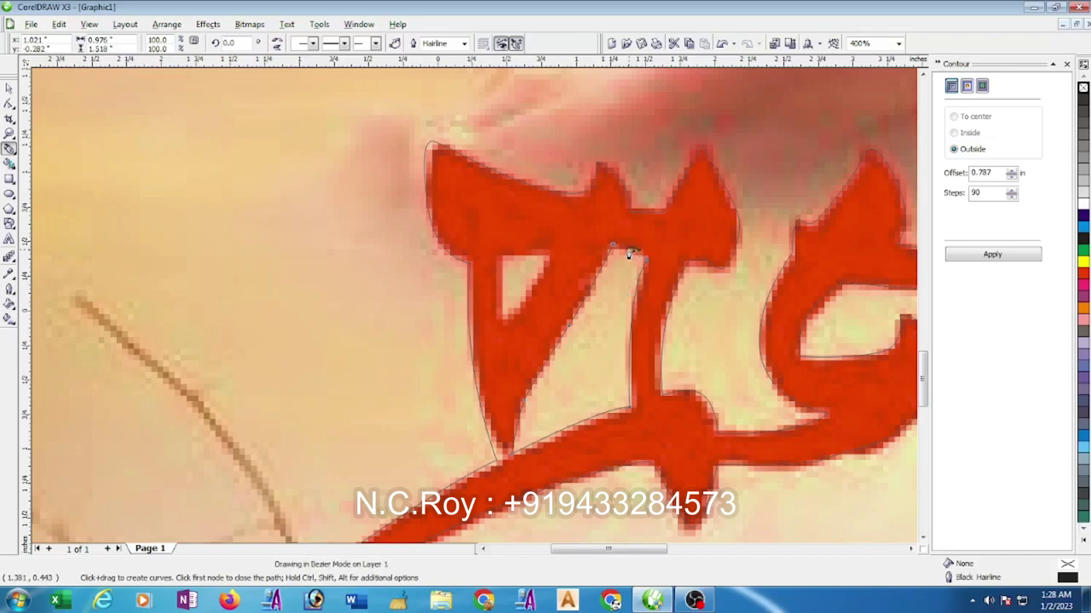
click(612, 247)
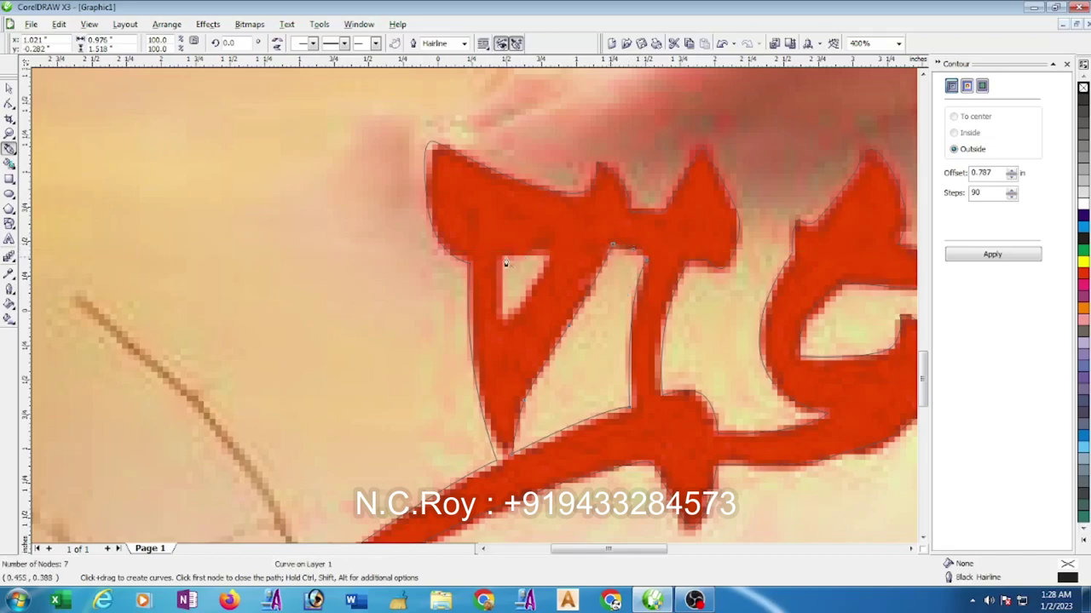
- Trace the small triangular hole inside the first letter with three corner nodes
click(502, 257)
click(504, 319)
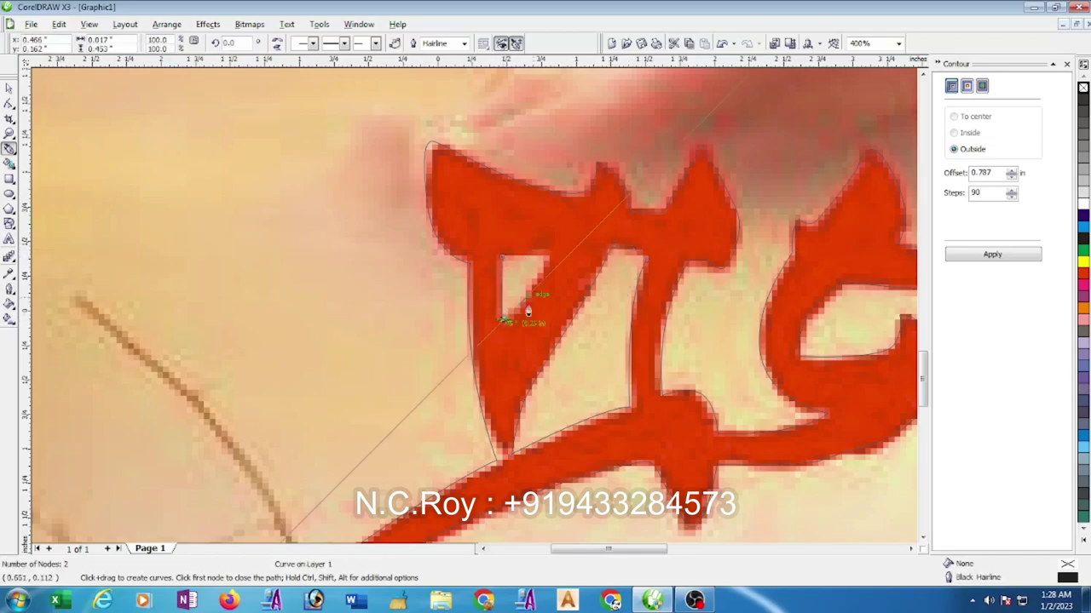
click(553, 258)
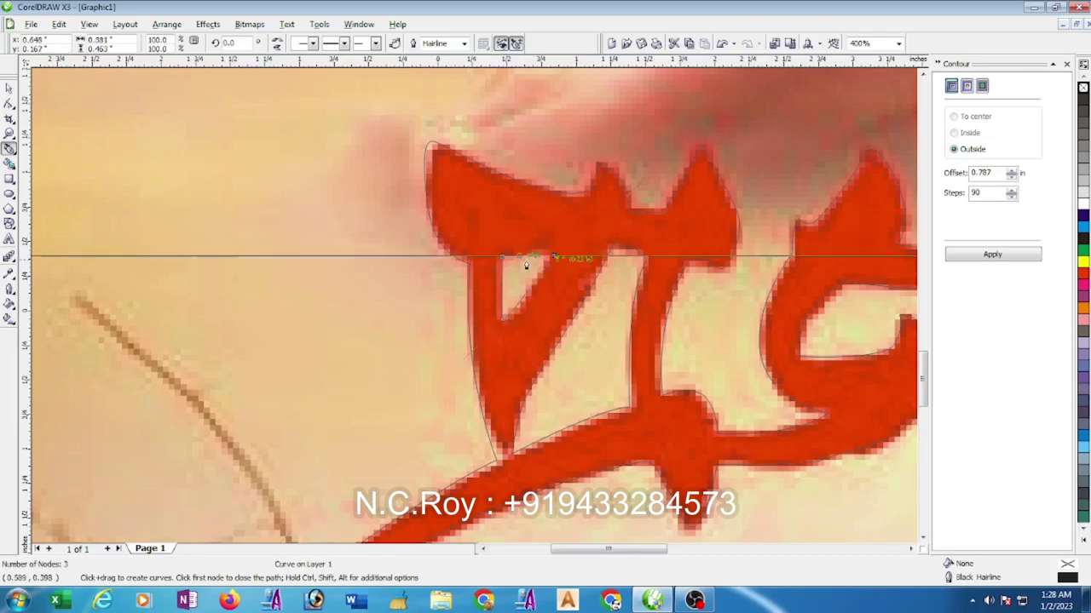
- Trace the third letter from its upper-left tip down the outer edge, around the base and up the slanted stroke to the stem
scroll(499, 312, down, 1)
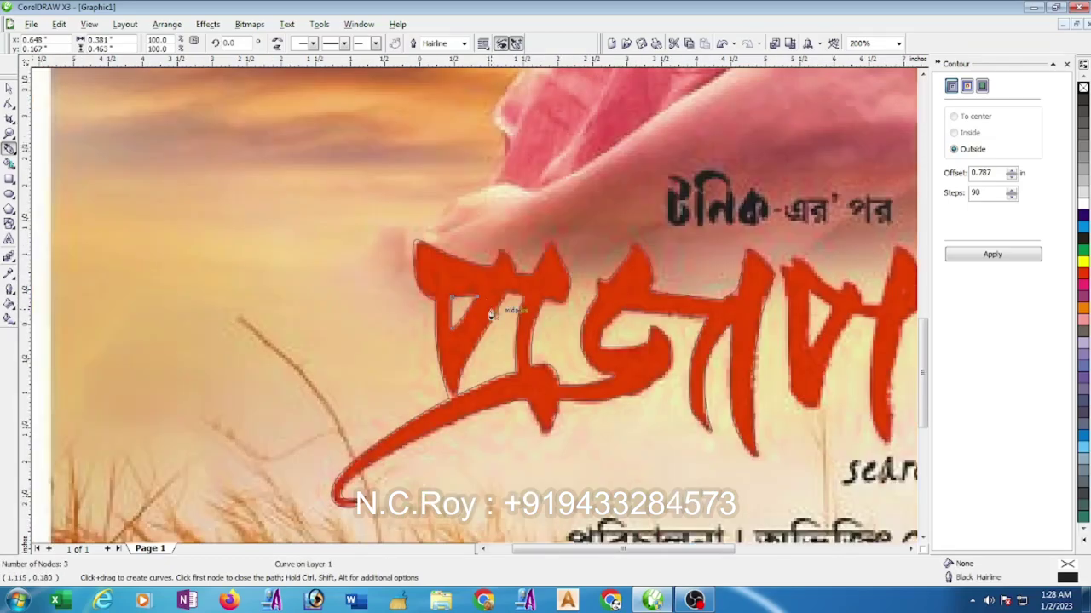
scroll(708, 343, down, 1)
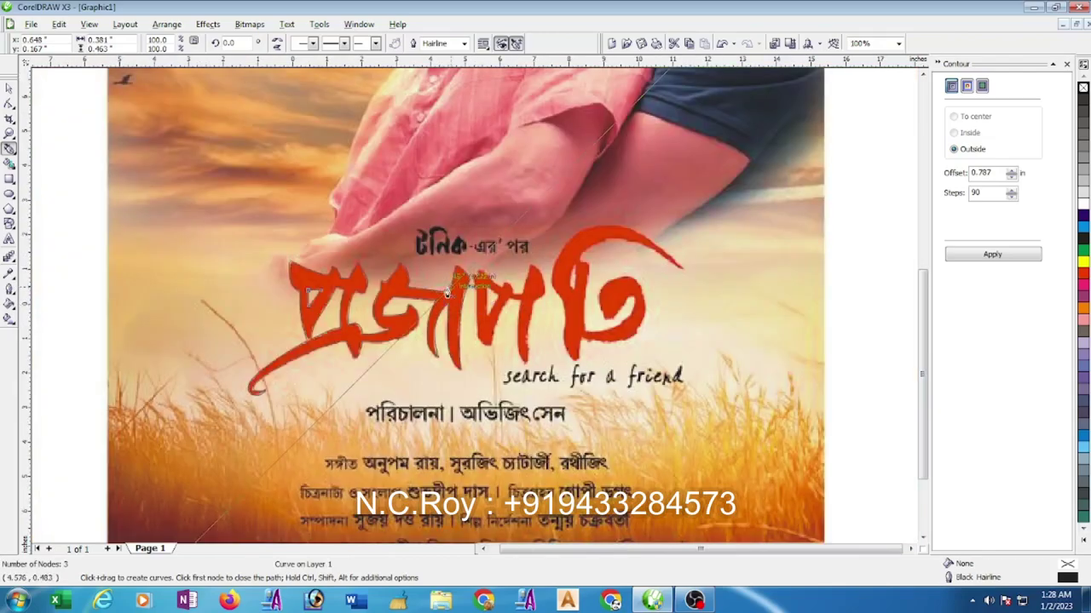
scroll(464, 305, up, 1)
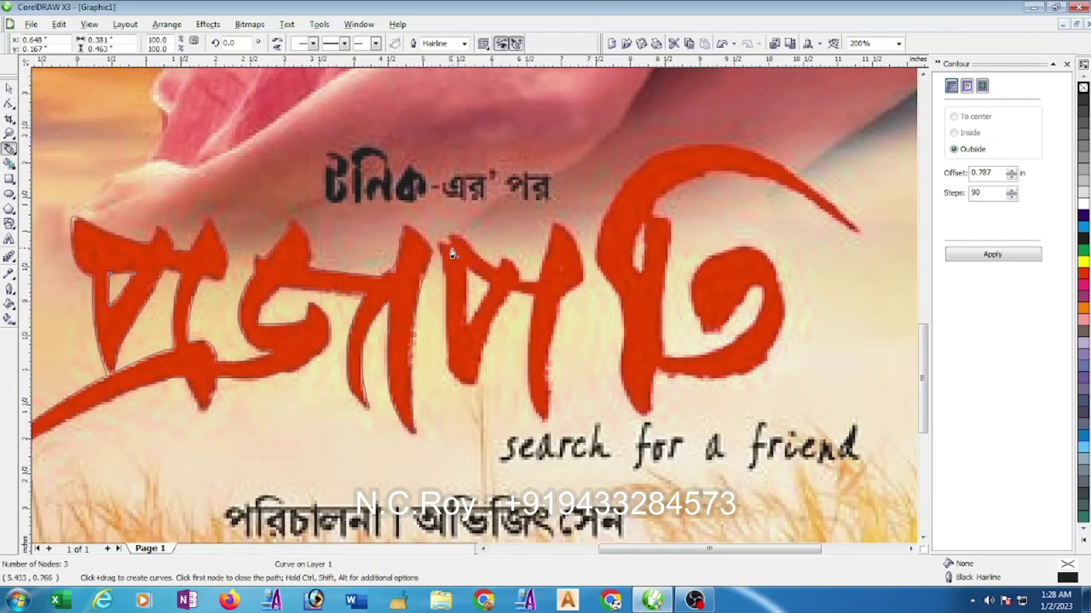
scroll(452, 253, up, 1)
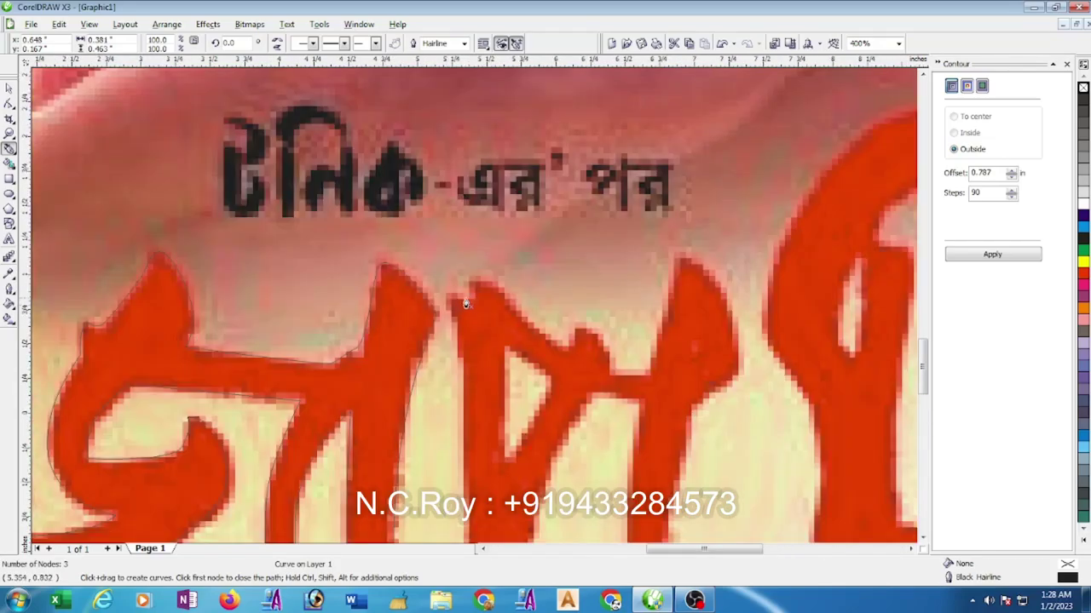
click(449, 297)
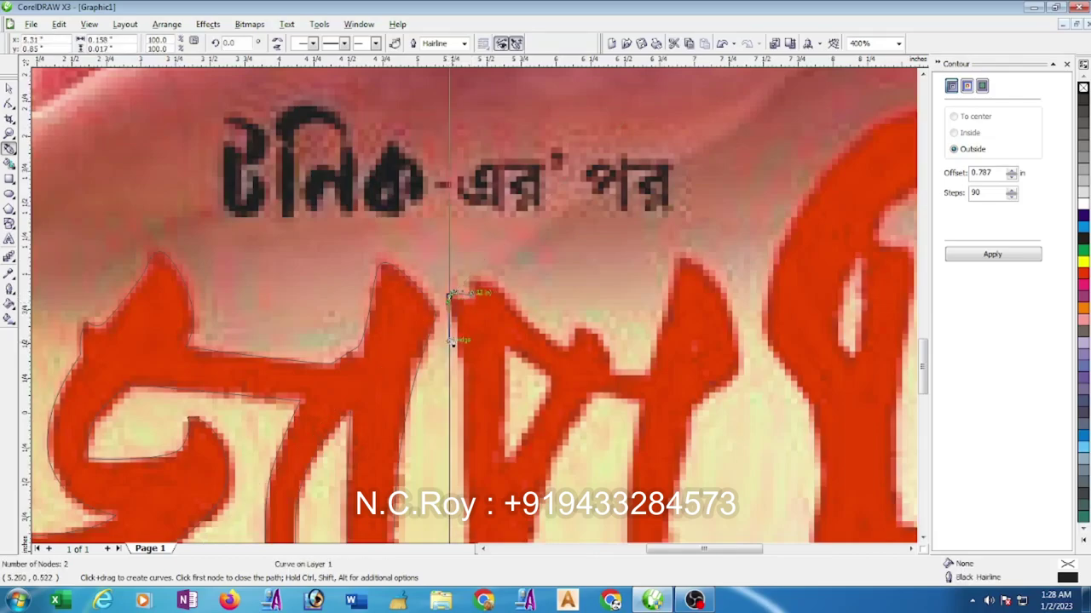
scroll(473, 310, down, 1)
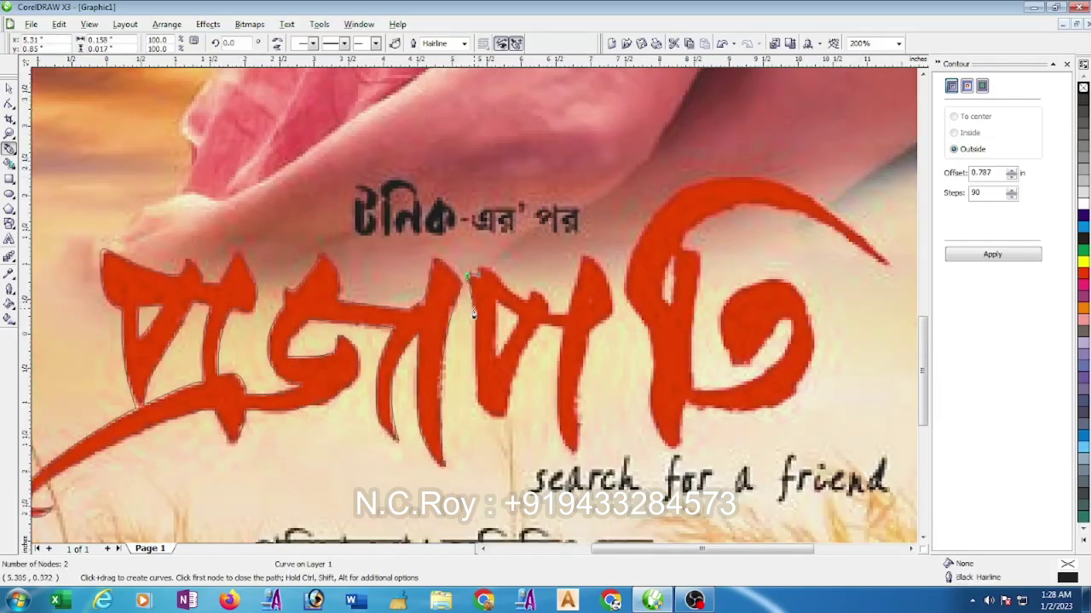
click(474, 378)
click(477, 406)
scroll(506, 418, up, 1)
drag(453, 302, 541, 238)
scroll(509, 210, down, 1)
scroll(489, 302, up, 1)
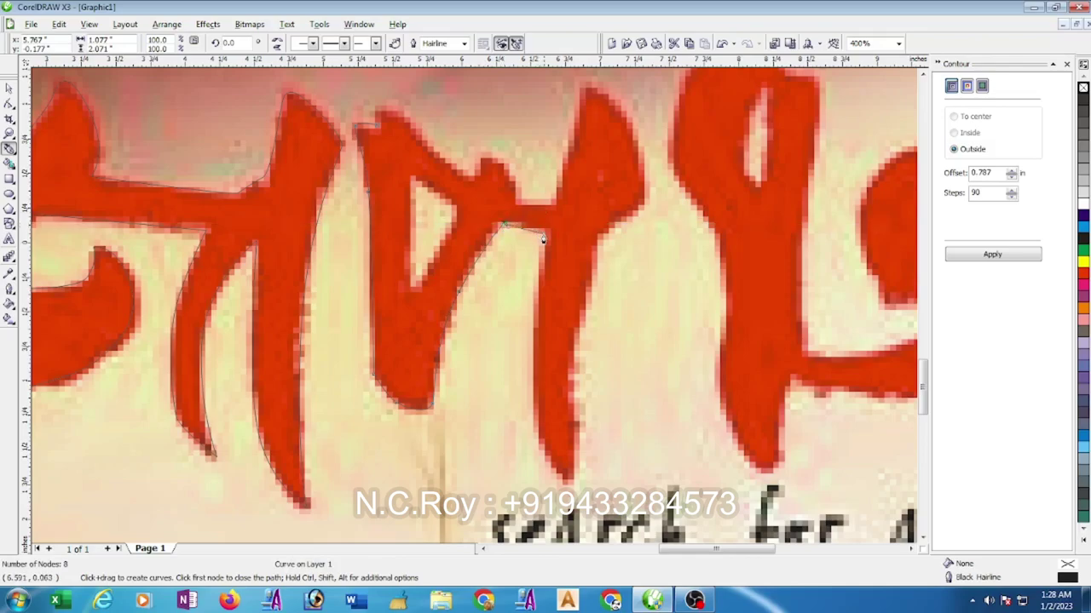
- Trace down the inner side of the third letter's stem, around its pointed foot and back up the outer side
scroll(532, 372, down, 1)
scroll(476, 312, up, 1)
drag(476, 310, 479, 371)
click(479, 384)
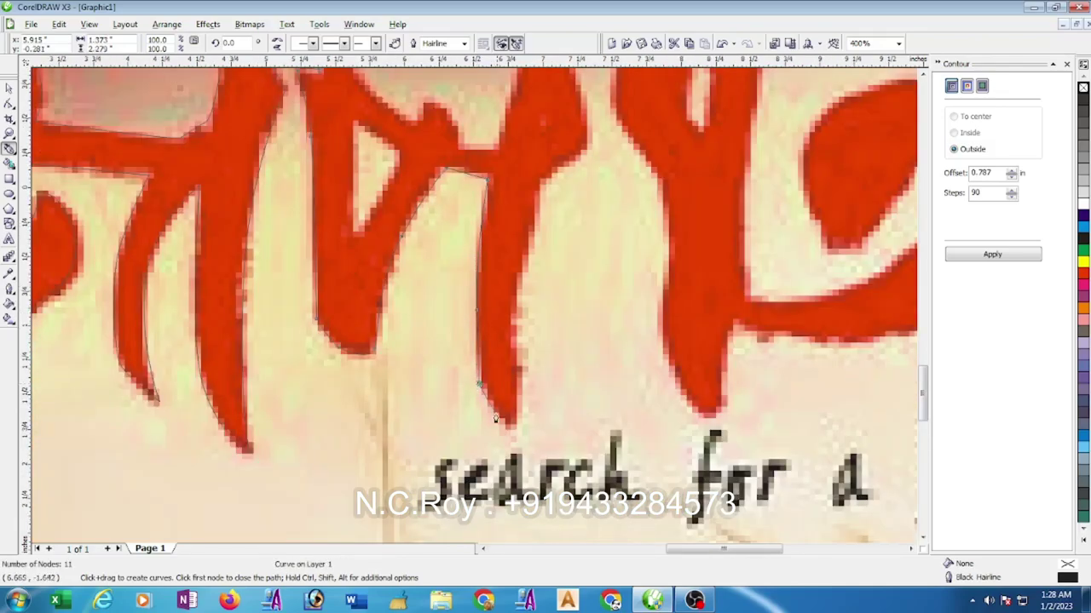
drag(514, 431, 517, 288)
drag(538, 230, 541, 207)
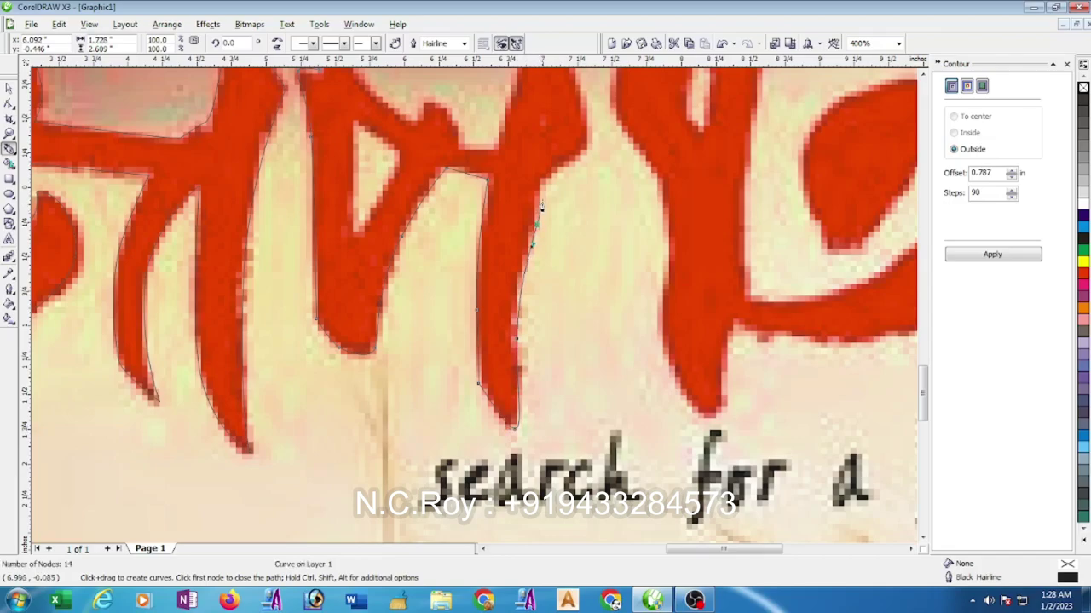
click(541, 183)
- Trace around the bulging shoulder of the third letter's stem up to its top peak
scroll(555, 180, down, 1)
scroll(486, 305, up, 1)
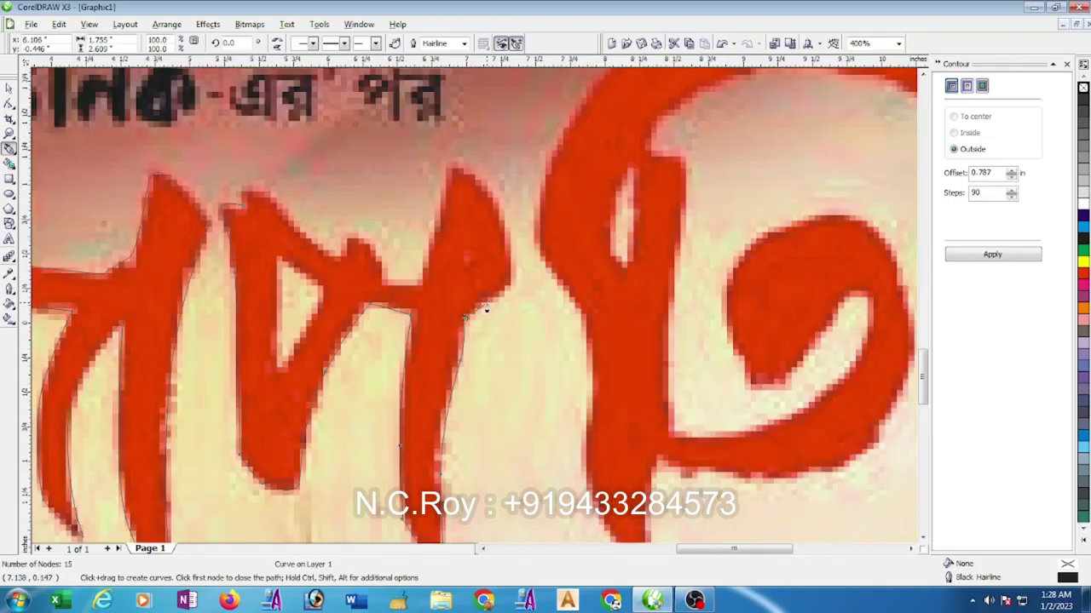
click(510, 280)
drag(500, 212, 486, 186)
click(452, 167)
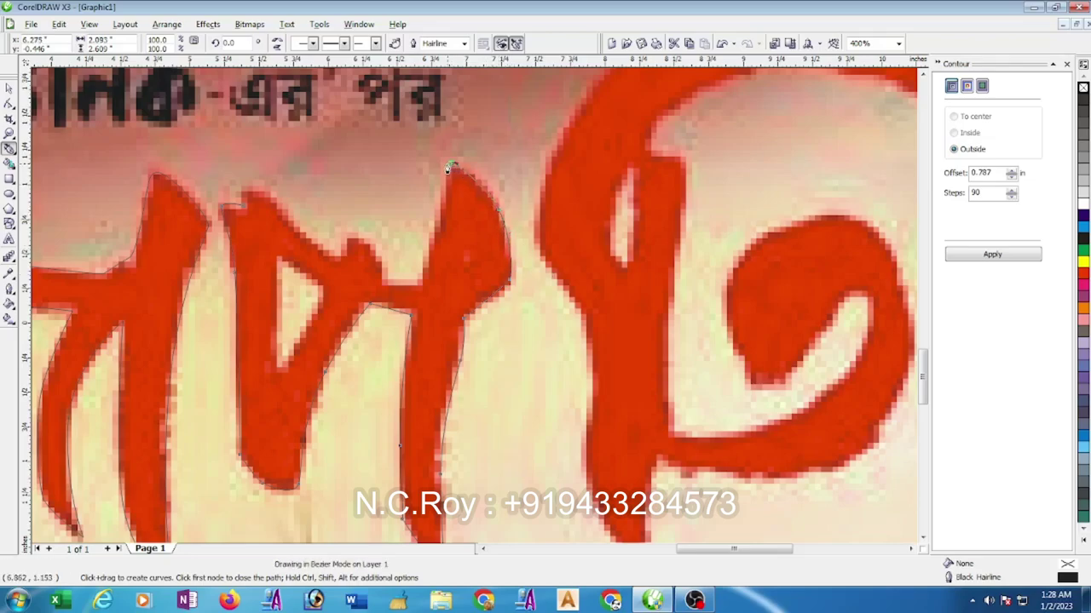
- Trace the third letter's upper edge from the stem's peak over the small bump, closing the outline at its starting node
click(420, 284)
click(384, 283)
click(369, 248)
drag(370, 249, 328, 260)
click(348, 239)
click(338, 265)
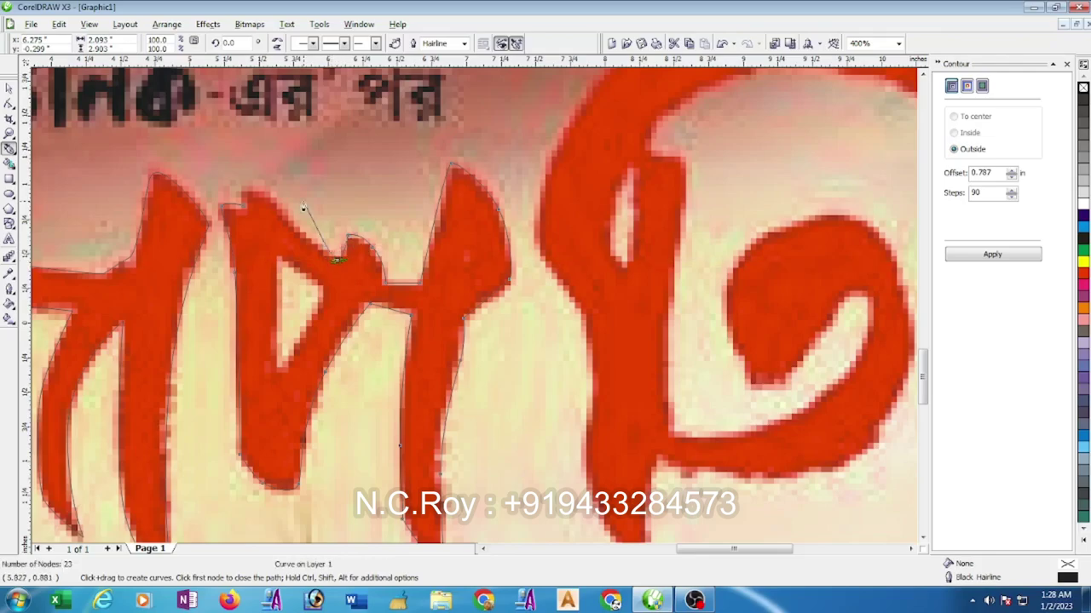
mouse_move(275, 198)
mouse_down()
mouse_move(258, 185)
mouse_move(243, 204)
mouse_move(240, 185)
mouse_up()
- Trace the last letter from its outer left bulge down the stem, around the pointed foot and up to the curl's junction
scroll(507, 336, down, 2)
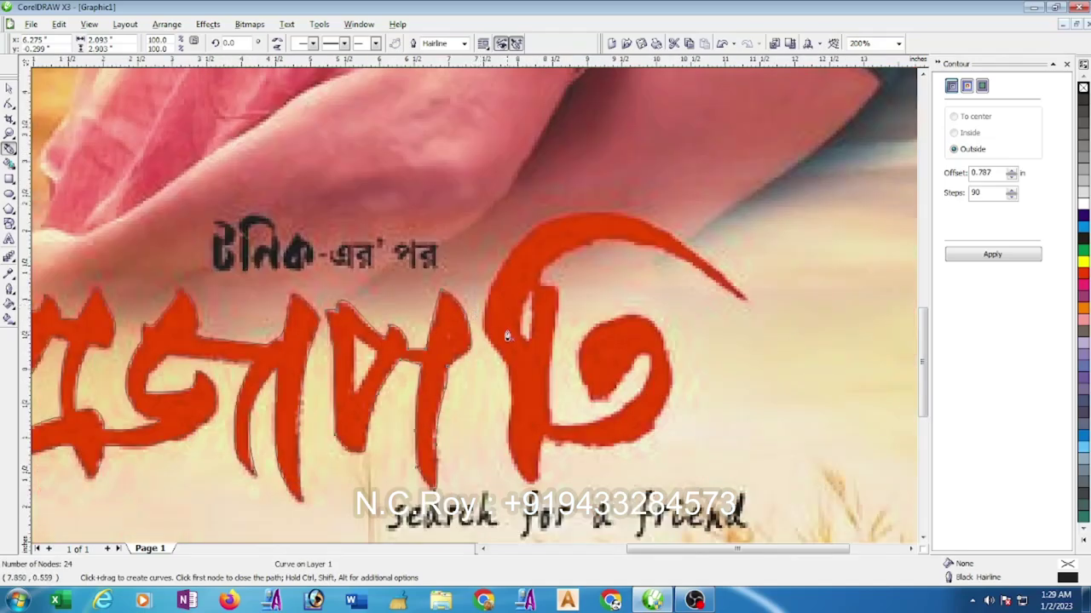
click(482, 330)
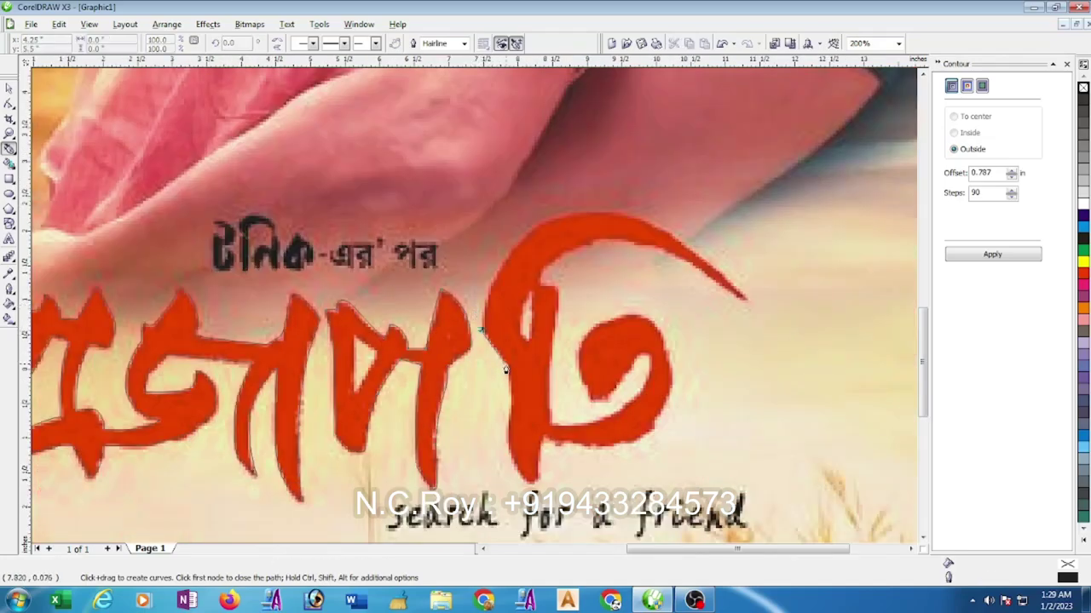
drag(507, 366, 509, 370)
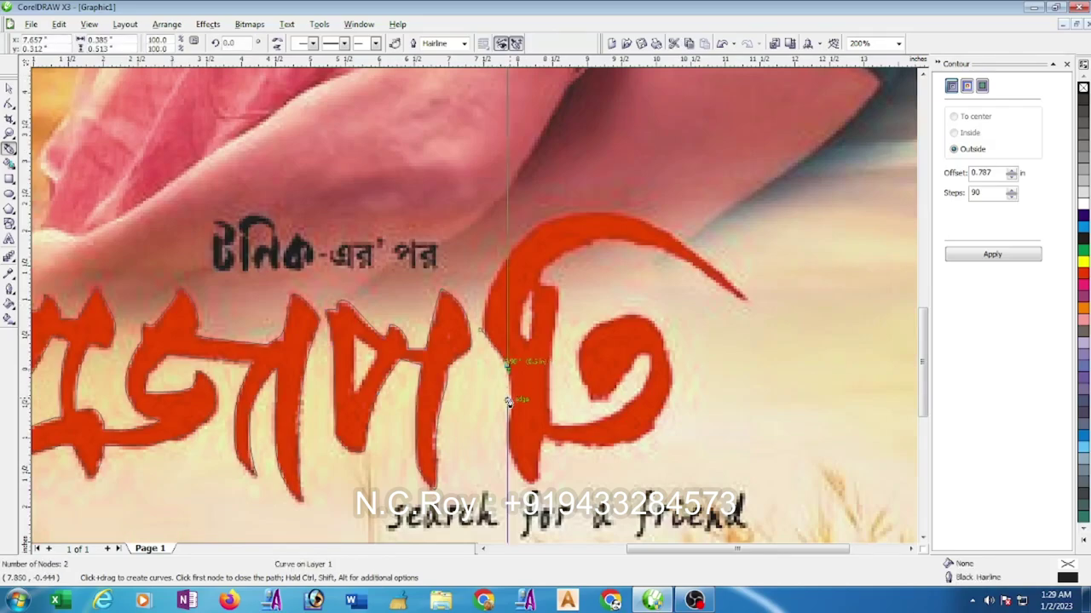
scroll(511, 393, up, 1)
drag(476, 320, 476, 339)
drag(471, 419, 474, 440)
drag(515, 494, 530, 494)
drag(532, 426, 535, 414)
click(544, 395)
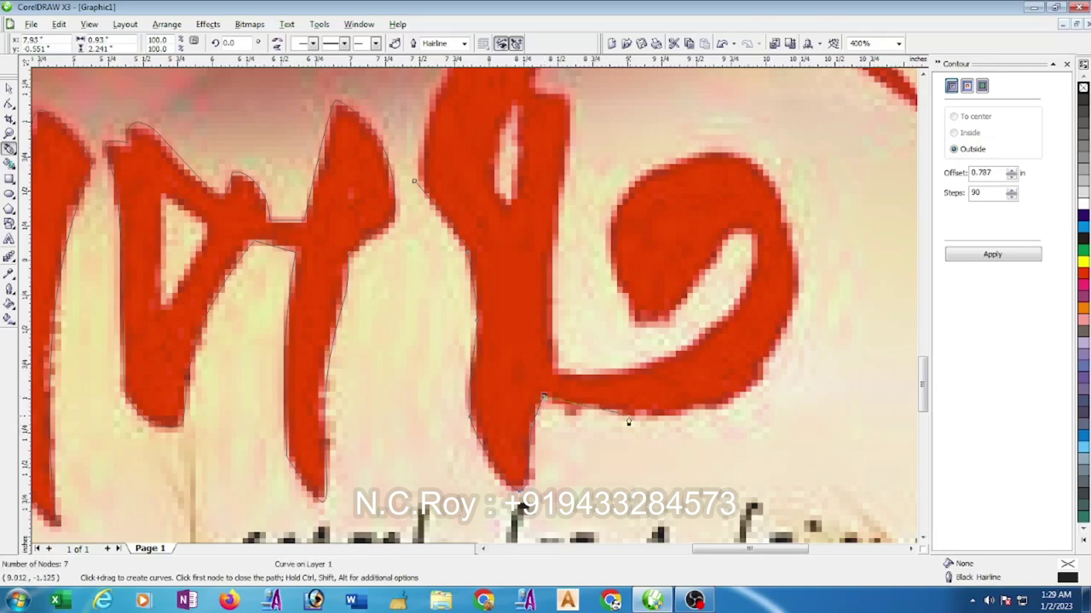
- Trace around the outside of the last letter's round curl and back along its inner hollow to the stem
drag(649, 413, 698, 415)
scroll(754, 380, down, 1)
drag(491, 278, 505, 232)
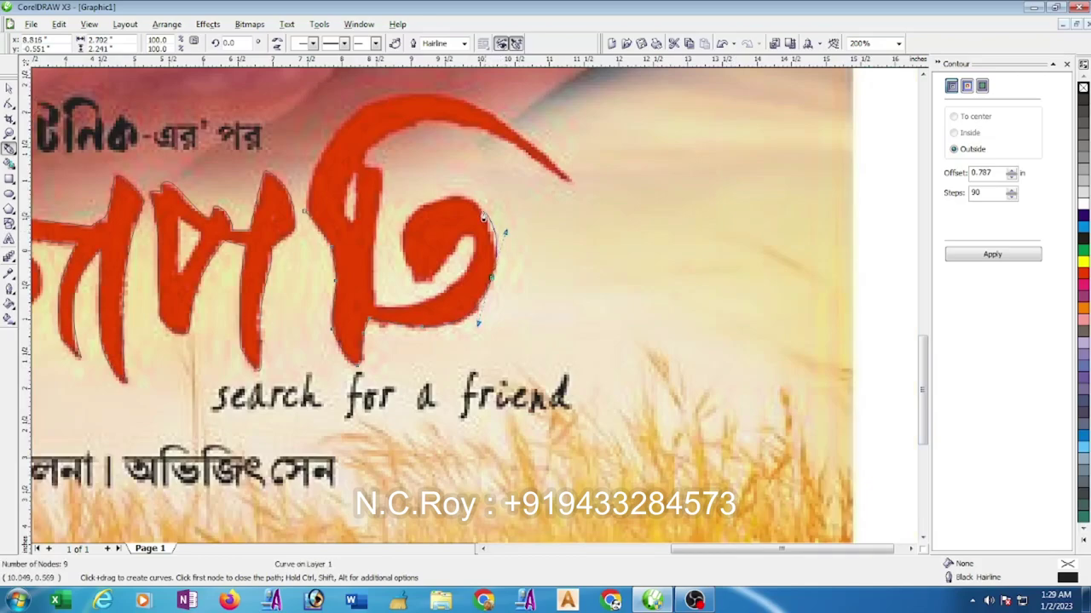
drag(490, 235, 500, 258)
drag(468, 201, 468, 275)
drag(419, 303, 385, 316)
click(372, 302)
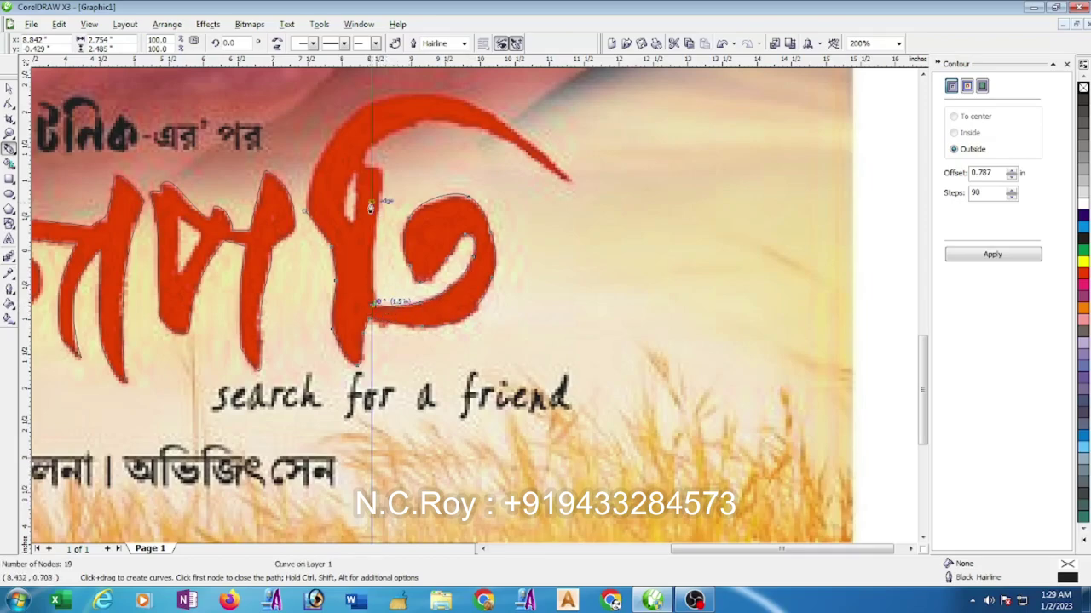
- Trace up the inner side of the last letter's stem, across its flat top and onto the underside of the large arc
drag(376, 209, 384, 177)
click(382, 168)
click(365, 167)
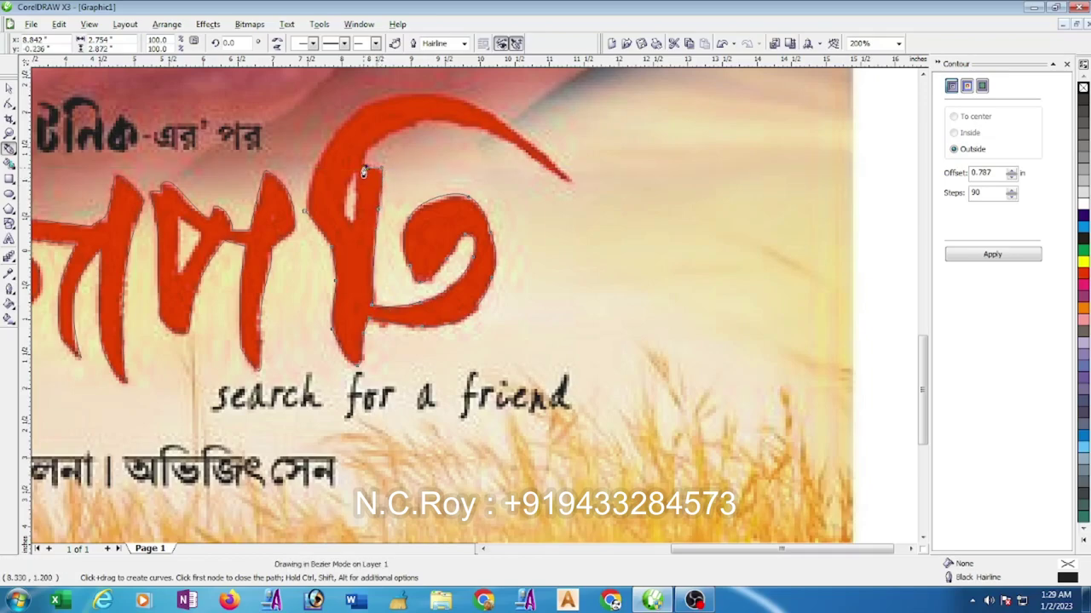
click(381, 138)
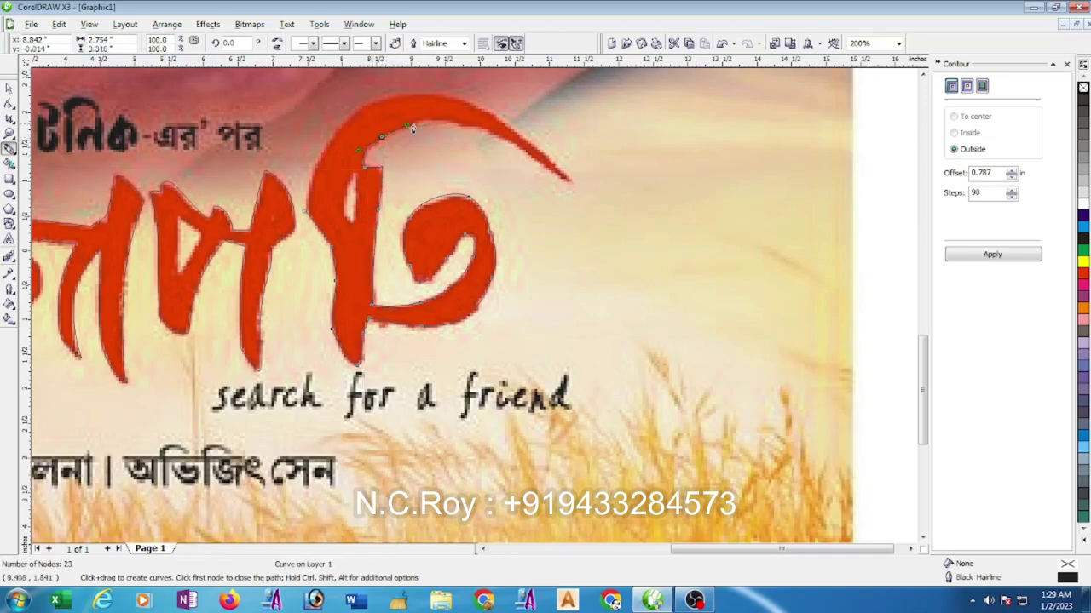
- Trace the underside of the last letter's large arc out to its thin pointed tip, redoing the first misplaced curve node
drag(463, 132, 503, 146)
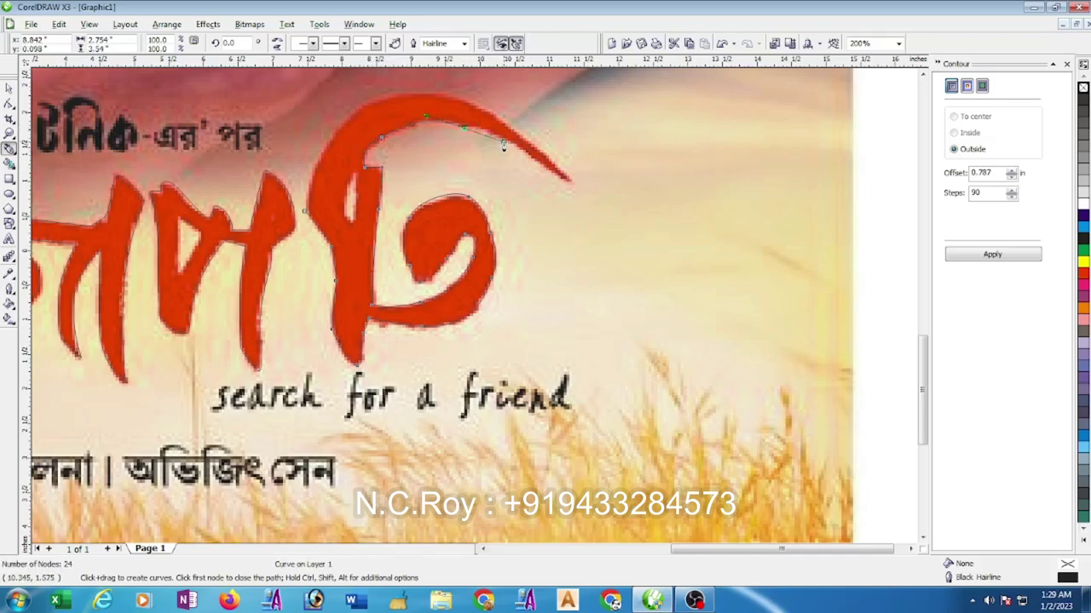
key(ctrl+z)
click(414, 127)
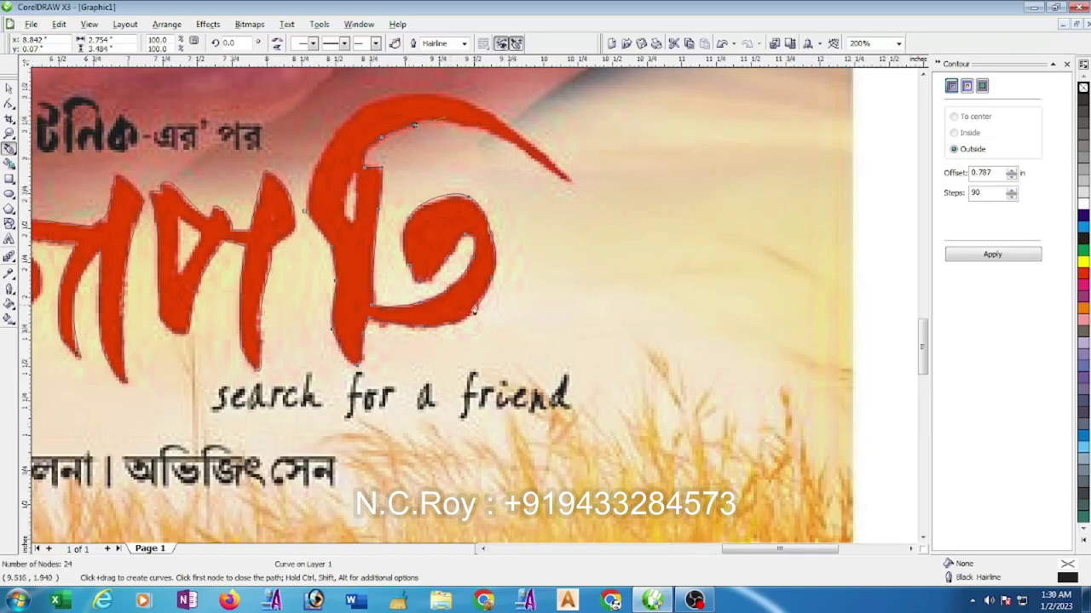
scroll(445, 121, up, 2)
mouse_move(459, 340)
mouse_down()
mouse_move(562, 345)
mouse_move(594, 363)
mouse_up()
scroll(546, 345, down, 1)
click(653, 410)
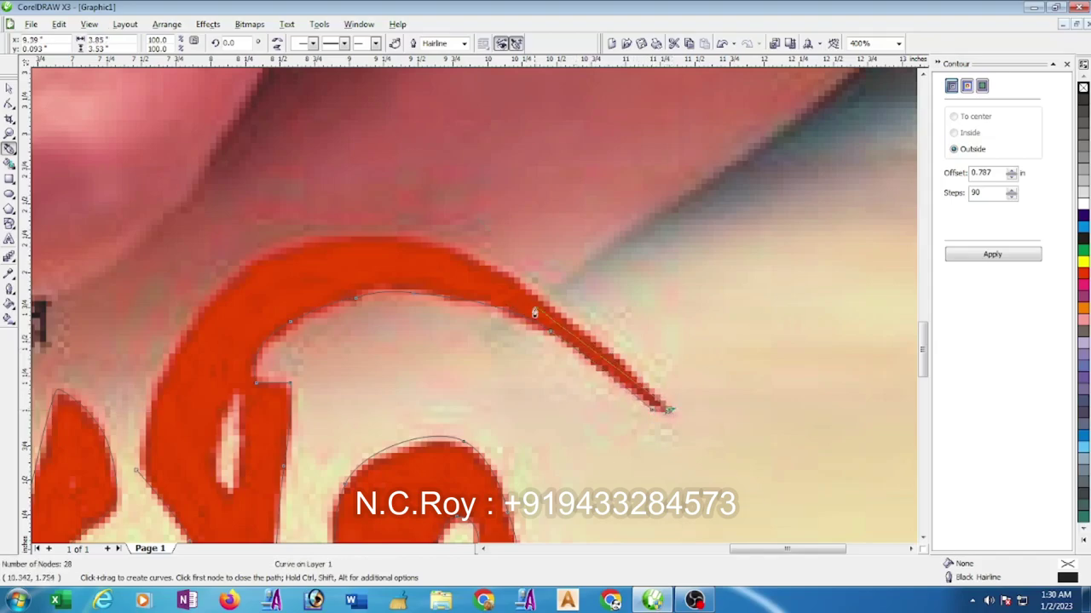
- Trace the large arc's upper edge back from the tip and close the last letter's outline at its starting node
drag(506, 275, 433, 243)
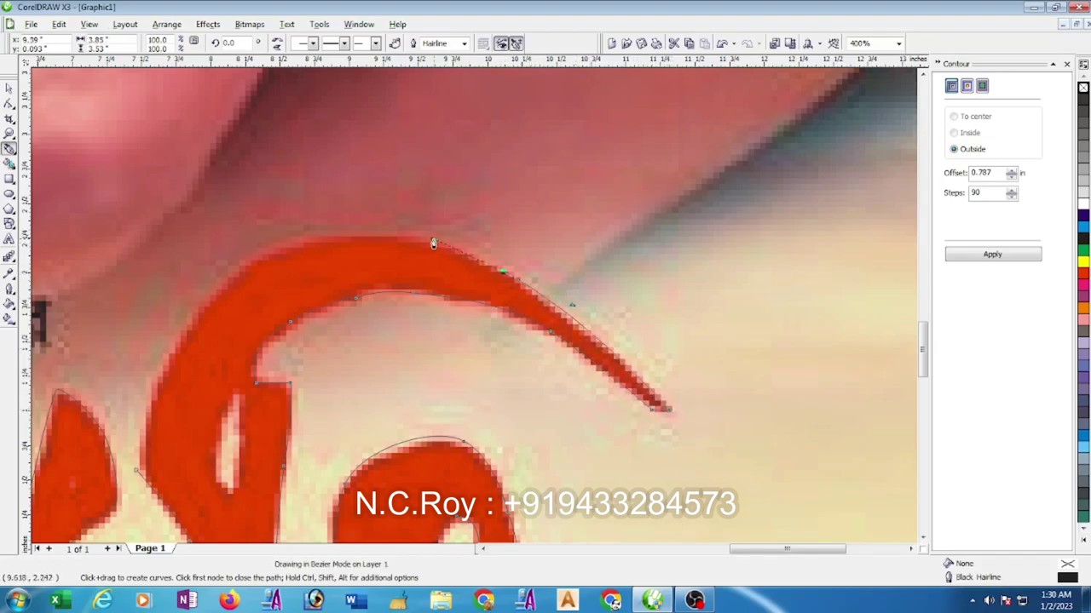
drag(278, 247, 199, 282)
scroll(198, 282, down, 1)
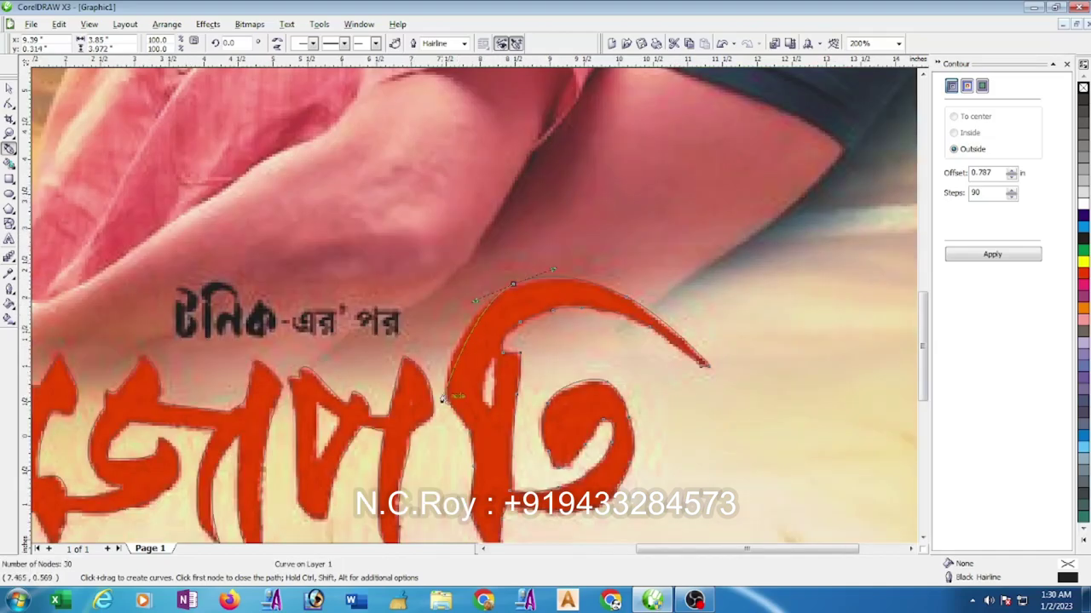
drag(442, 398, 444, 352)
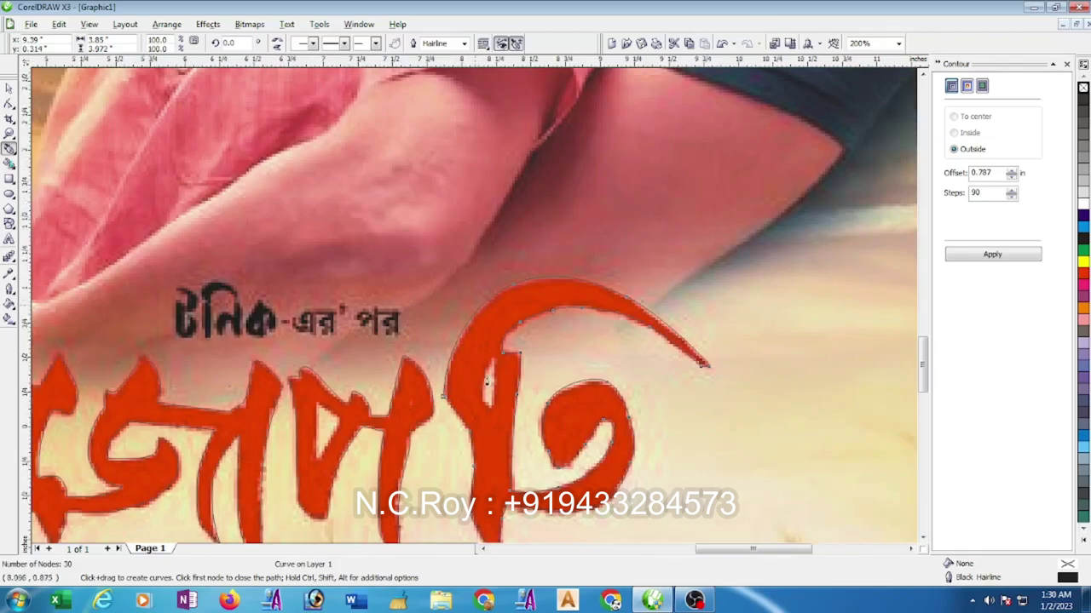
- Trace the narrow slit between the last letter's arc and stem as a closed outline
scroll(489, 381, up, 1)
click(491, 271)
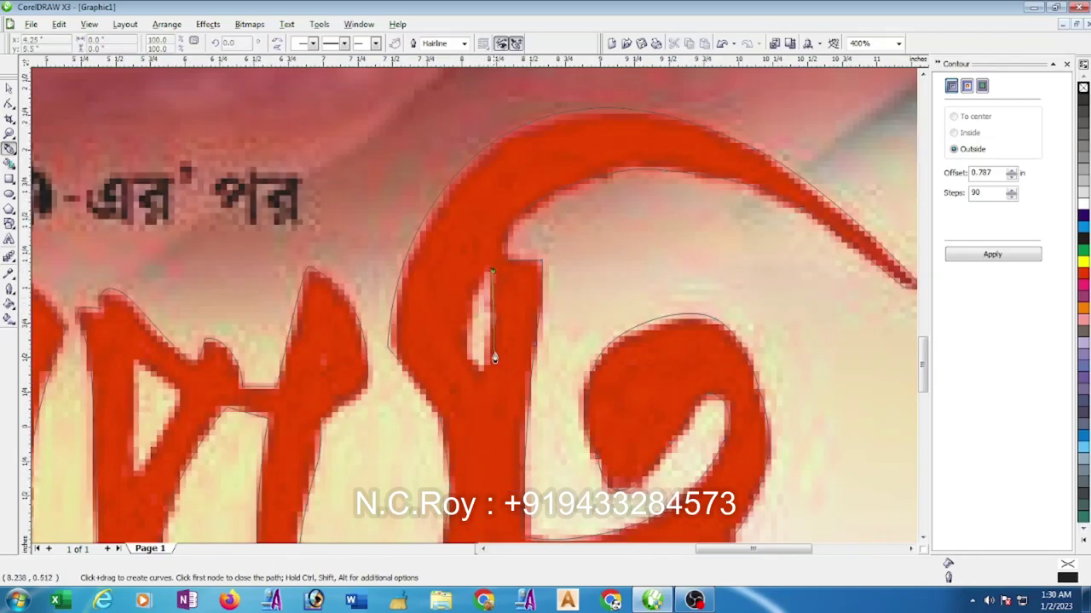
drag(484, 373, 465, 339)
drag(491, 271, 476, 282)
scroll(470, 294, down, 2)
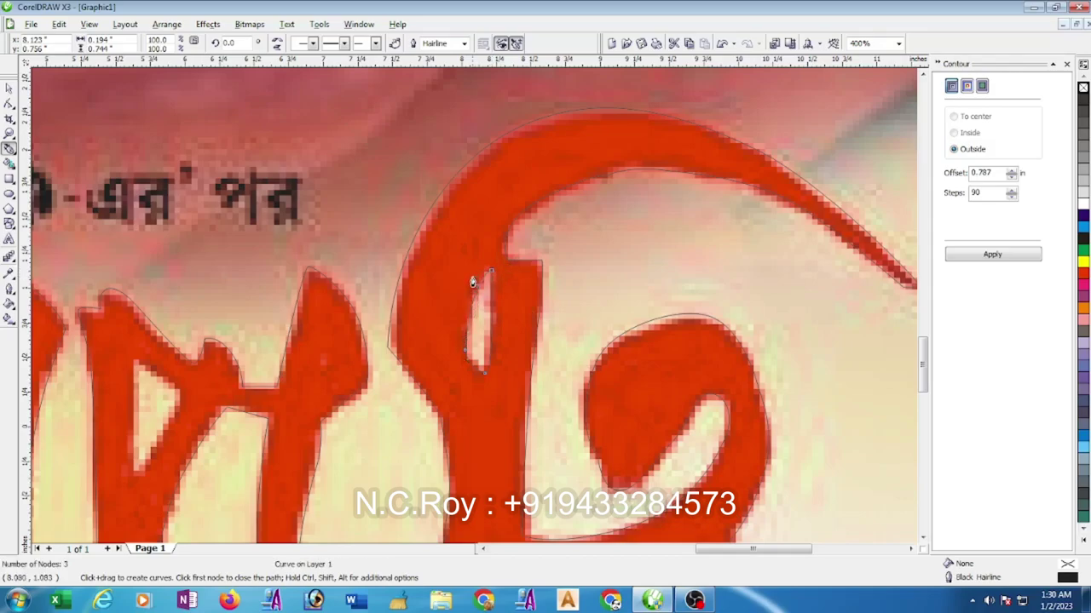
- Lower the smooth node at the crown of the last letter's inner loop to fit the red edge
key(F10)
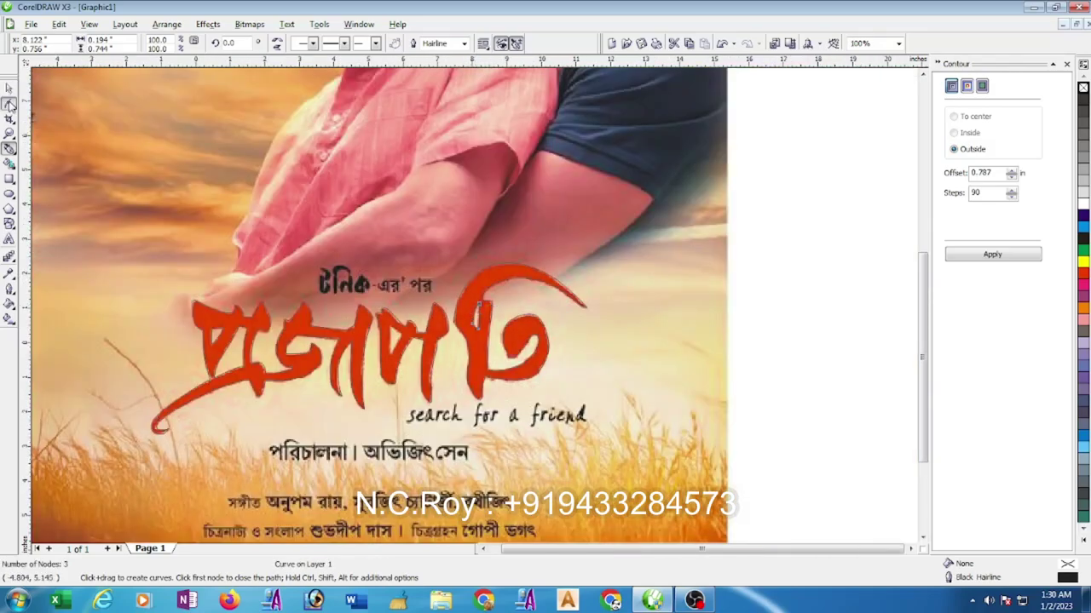
scroll(582, 354, up, 1)
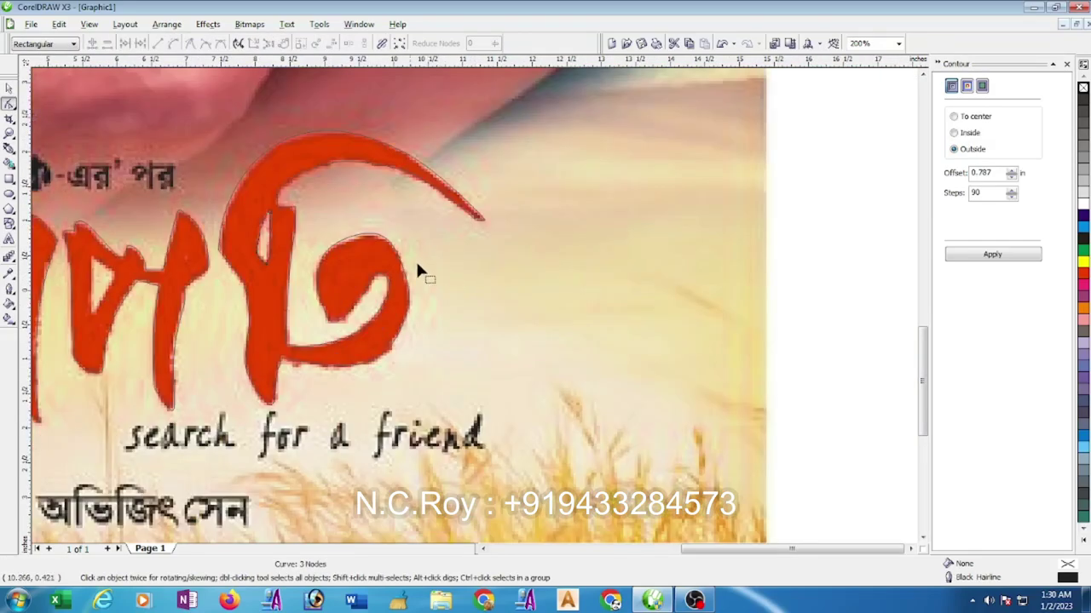
click(364, 240)
scroll(475, 313, up, 2)
double_click(474, 312)
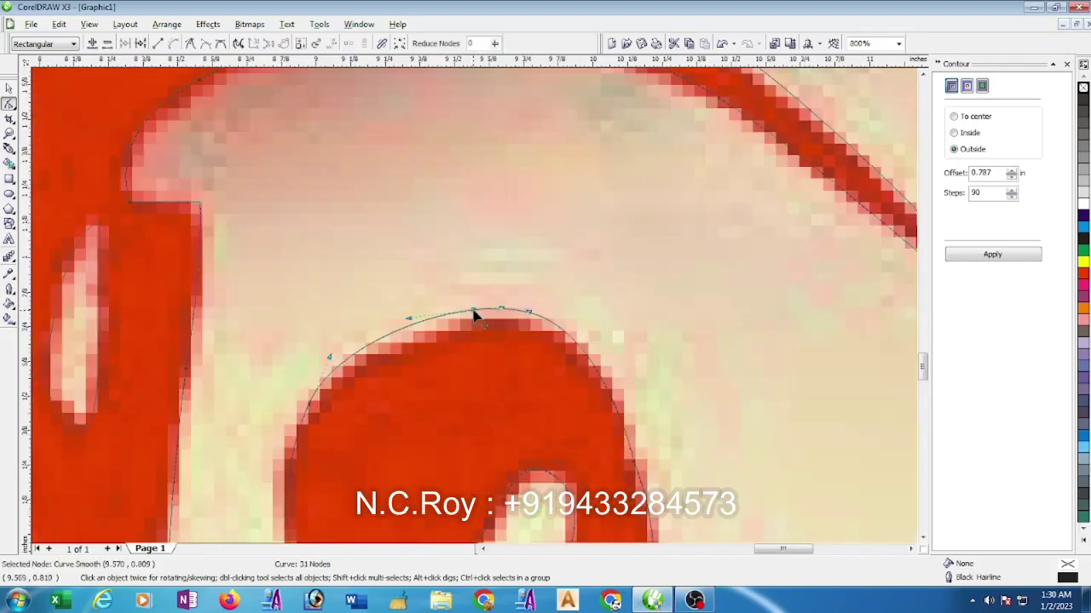
drag(475, 314, 473, 317)
scroll(473, 317, down, 1)
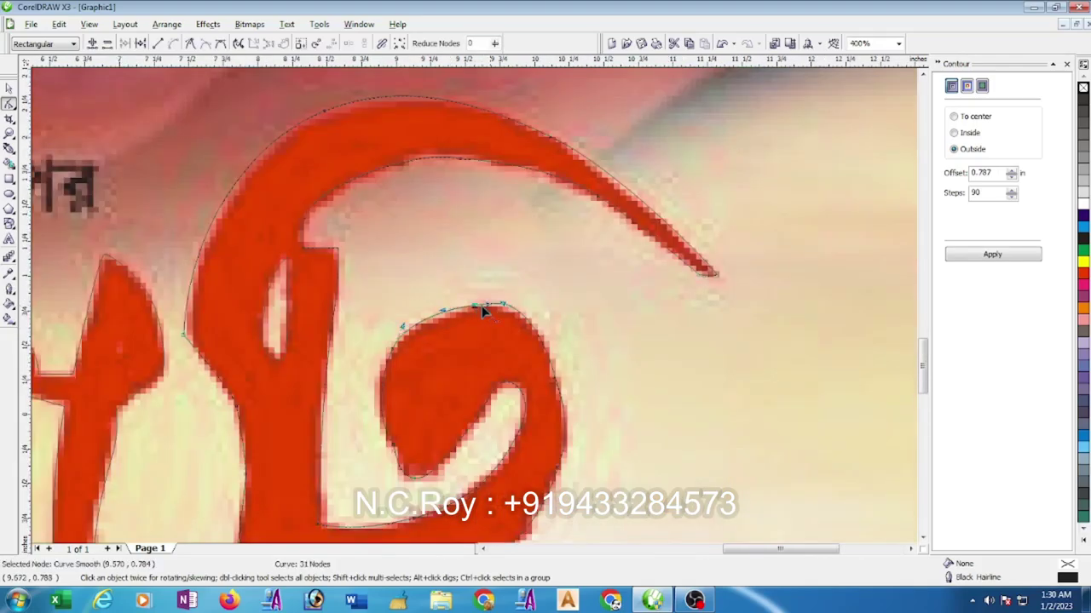
- Adjust the next node with its curve handle and the cusp node on the loop's outer shoulder to follow the red edge
scroll(504, 312, up, 1)
click(501, 321)
drag(504, 322, 505, 325)
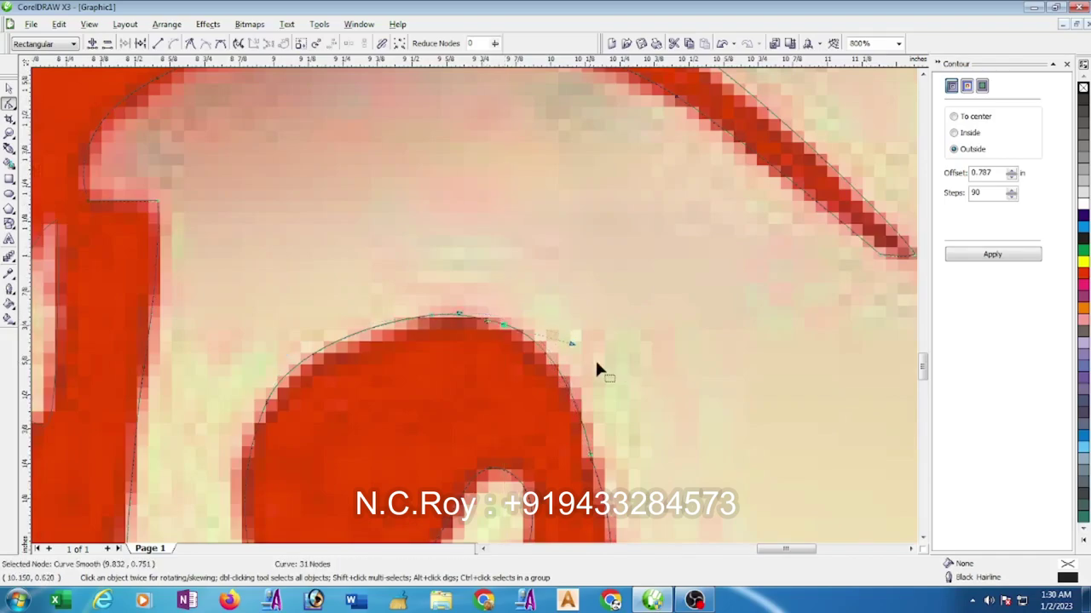
drag(574, 344, 580, 350)
drag(591, 458, 596, 460)
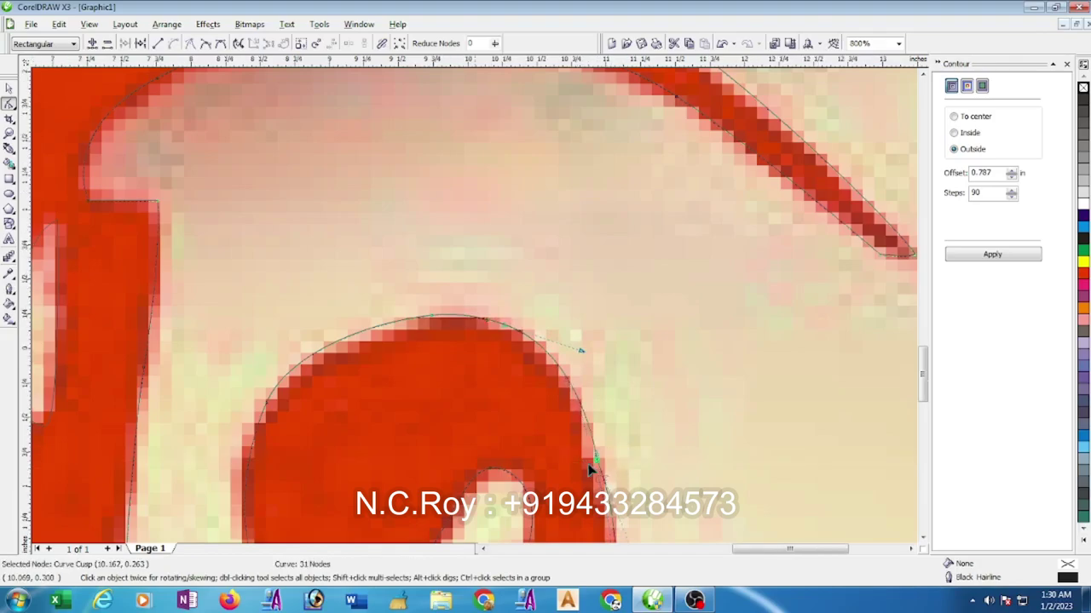
scroll(384, 162, down, 1)
scroll(366, 251, down, 2)
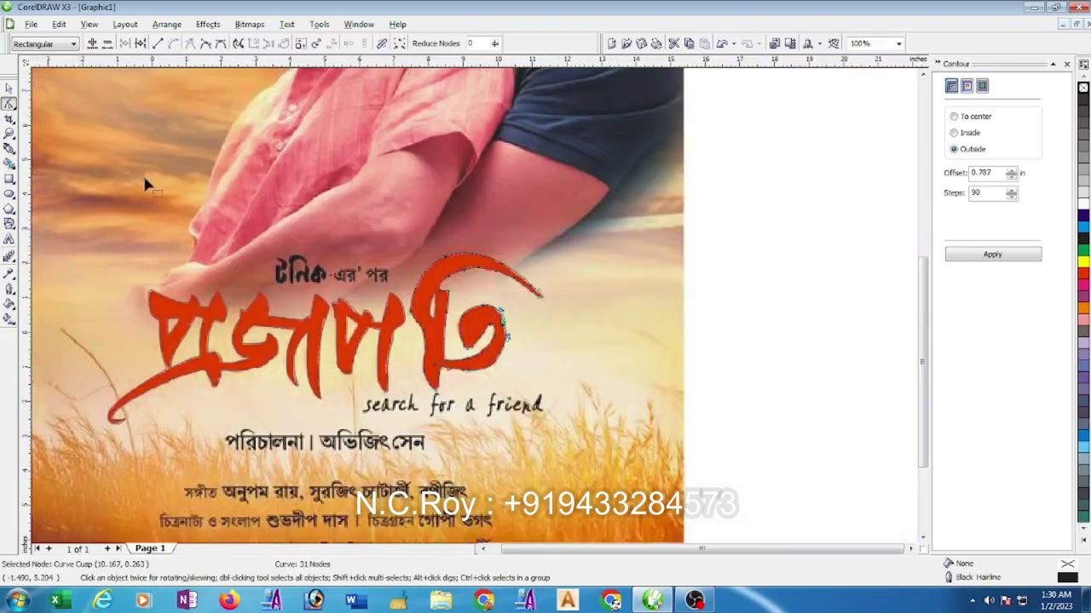
- Move the six traced outlines off the poster to inspect them against the blank background, and undo the move
click(9, 87)
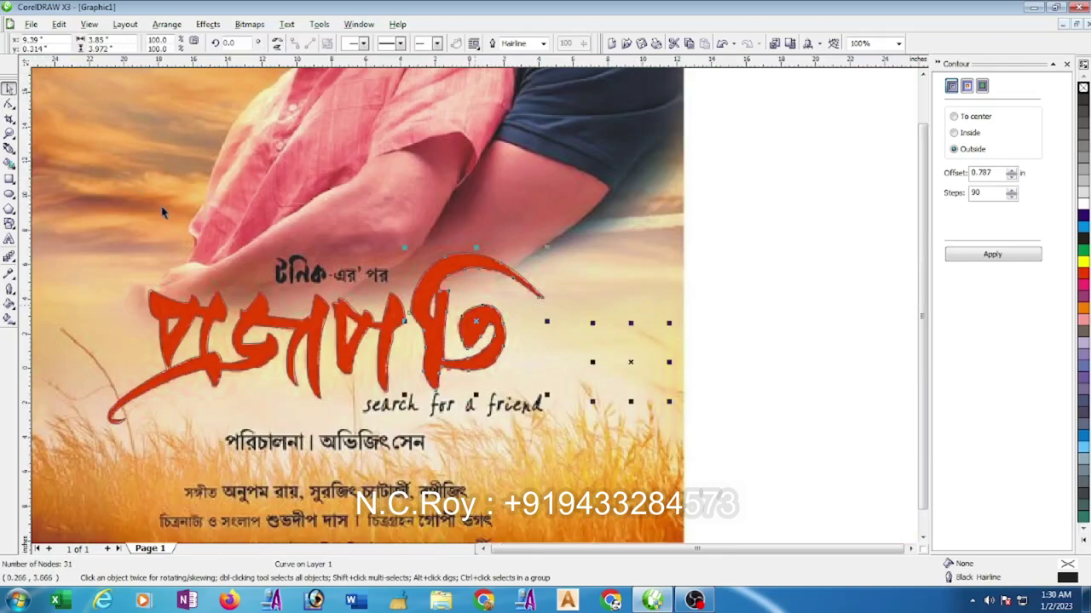
scroll(162, 211, down, 1)
drag(323, 258, 717, 444)
scroll(717, 446, down, 1)
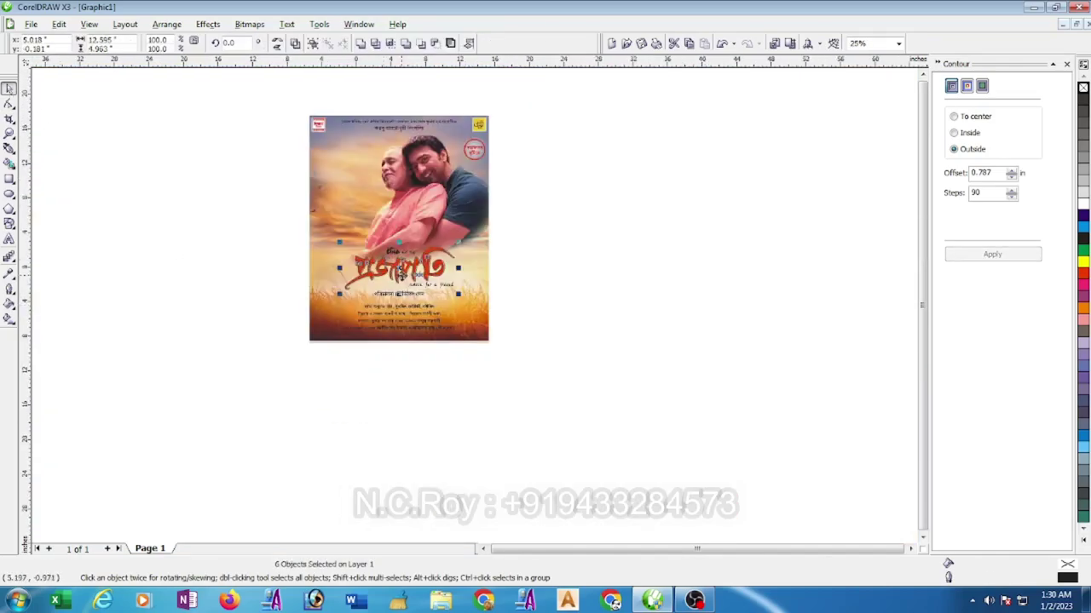
drag(404, 270, 579, 313)
scroll(579, 313, up, 2)
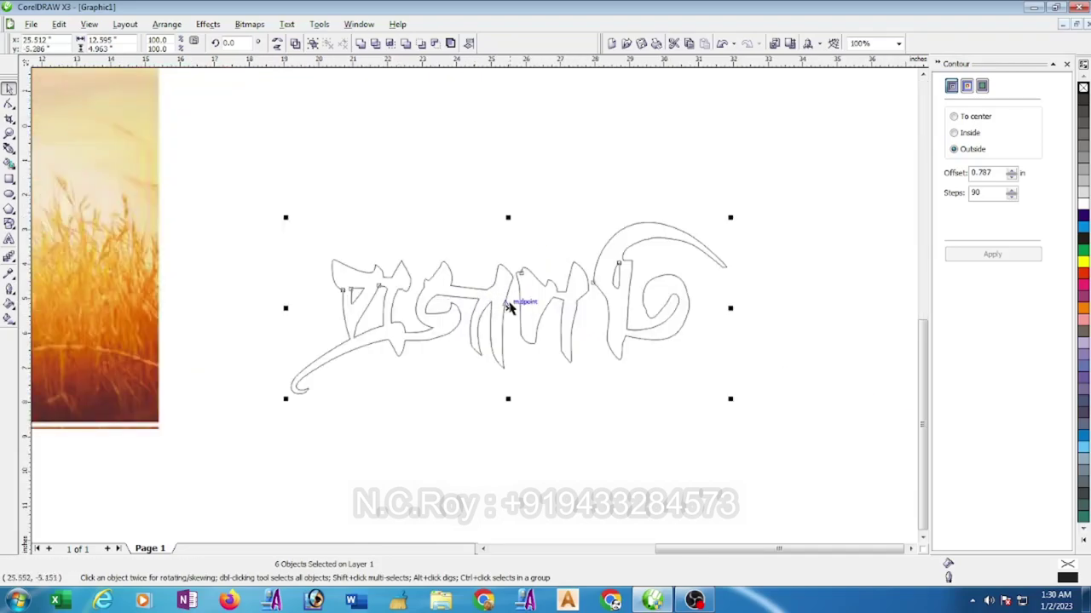
key(Delete)
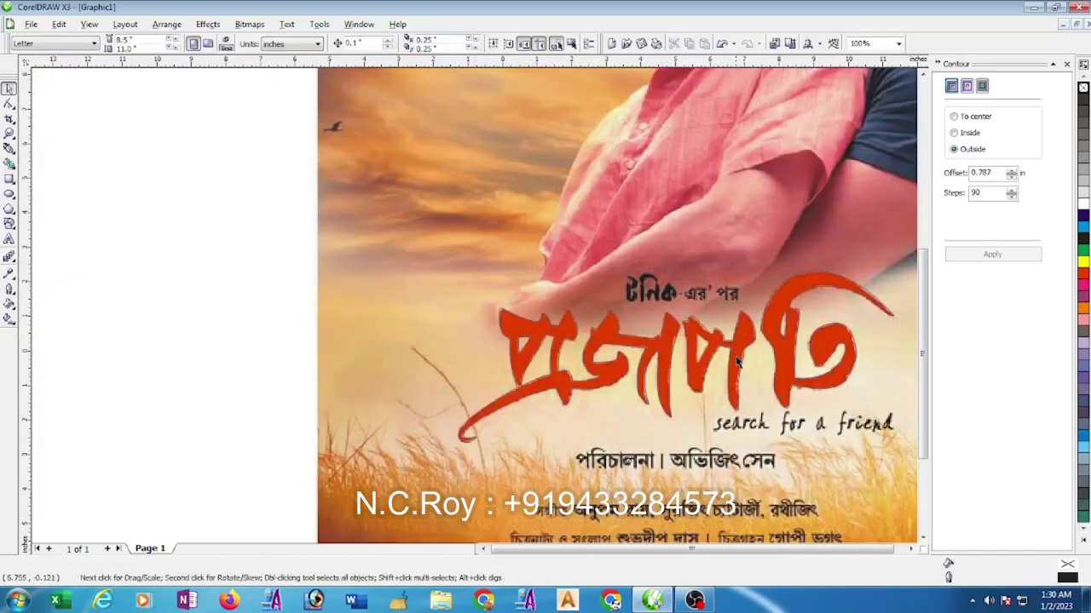
- Trace the triangular hole inside the letter প of the title as a closed straight-sided outline with the Pen tool
scroll(470, 307, up, 1)
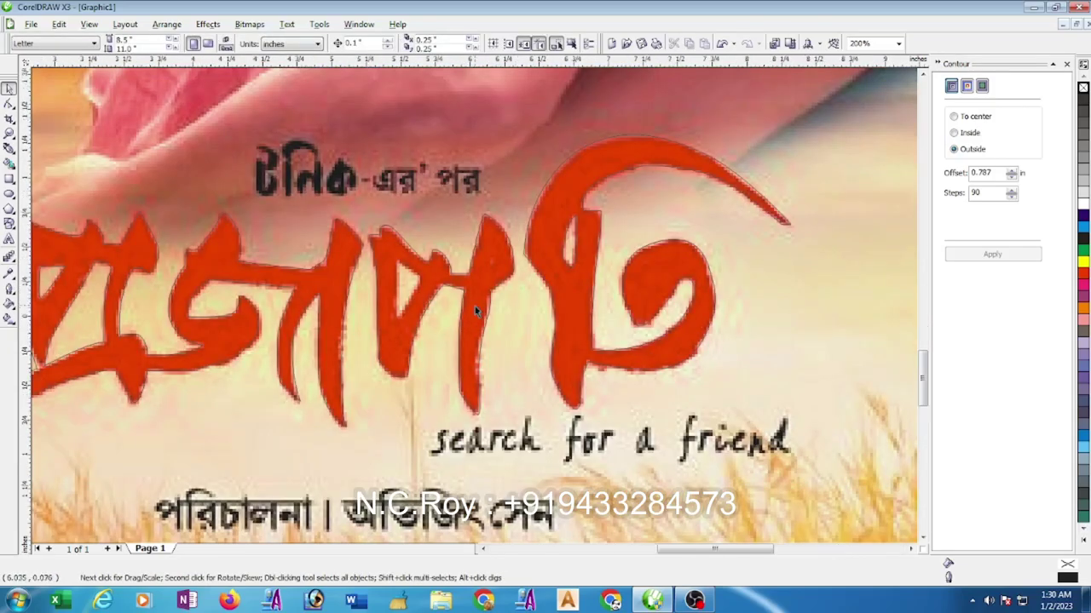
scroll(470, 307, up, 1)
click(8, 147)
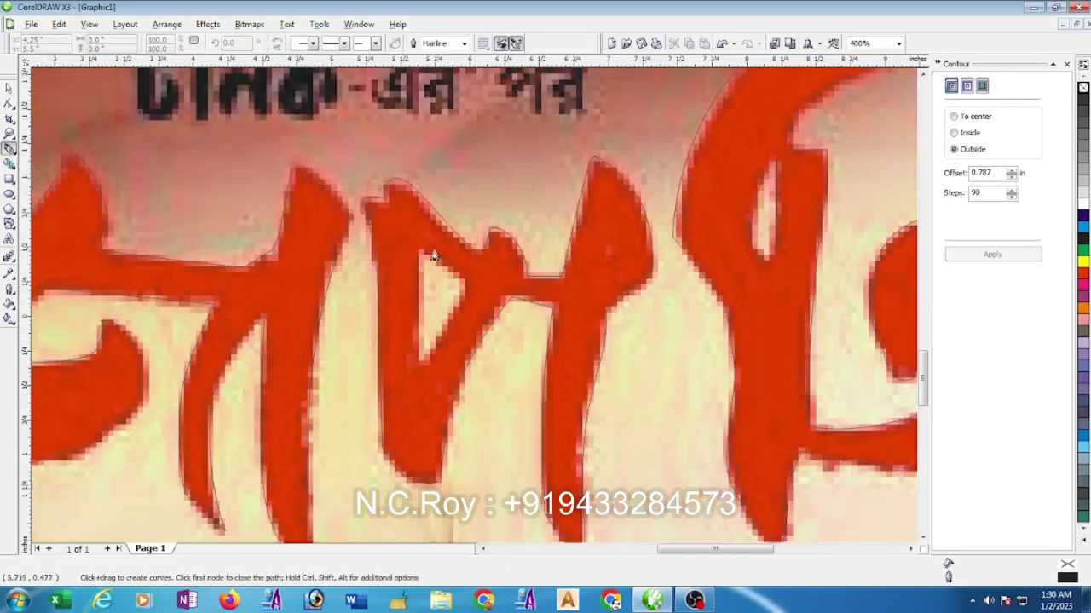
click(462, 287)
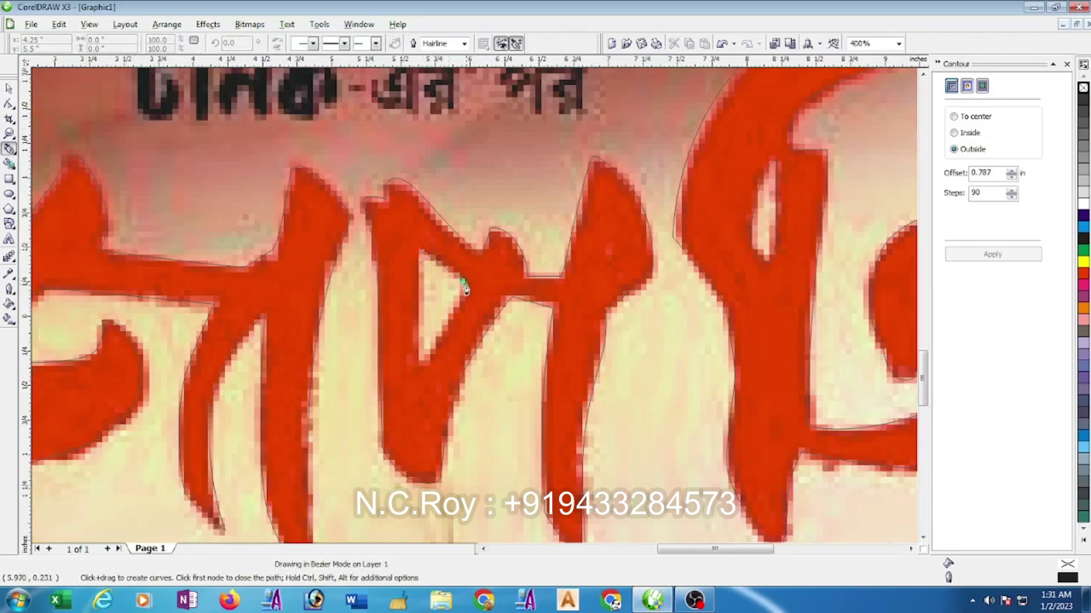
click(440, 334)
click(423, 357)
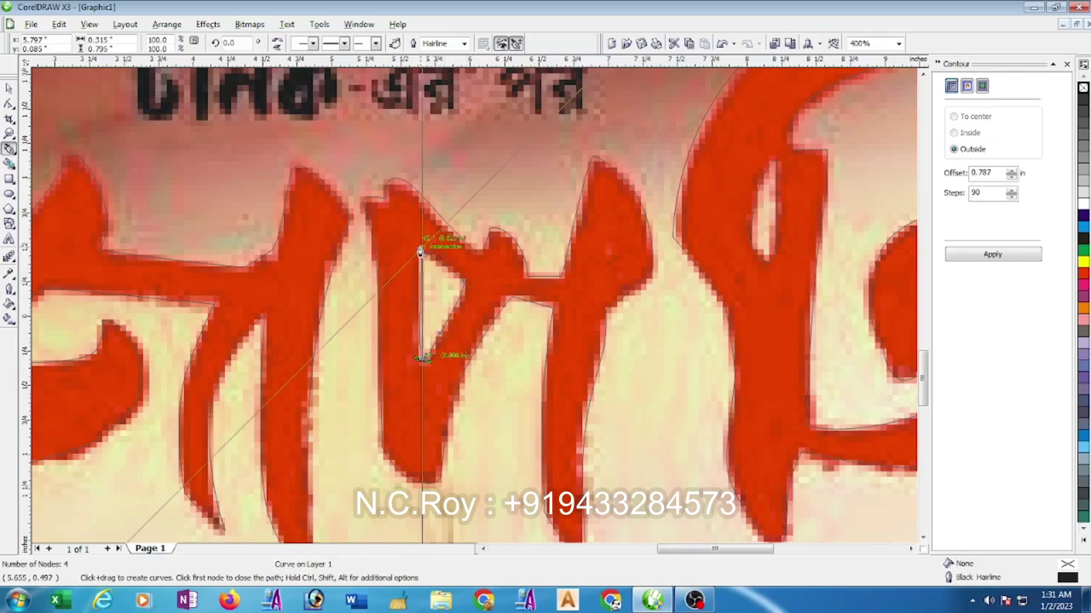
- Move all seven traced outlines onto the blank area beside the poster and combine them into a single curve
scroll(474, 320, down, 2)
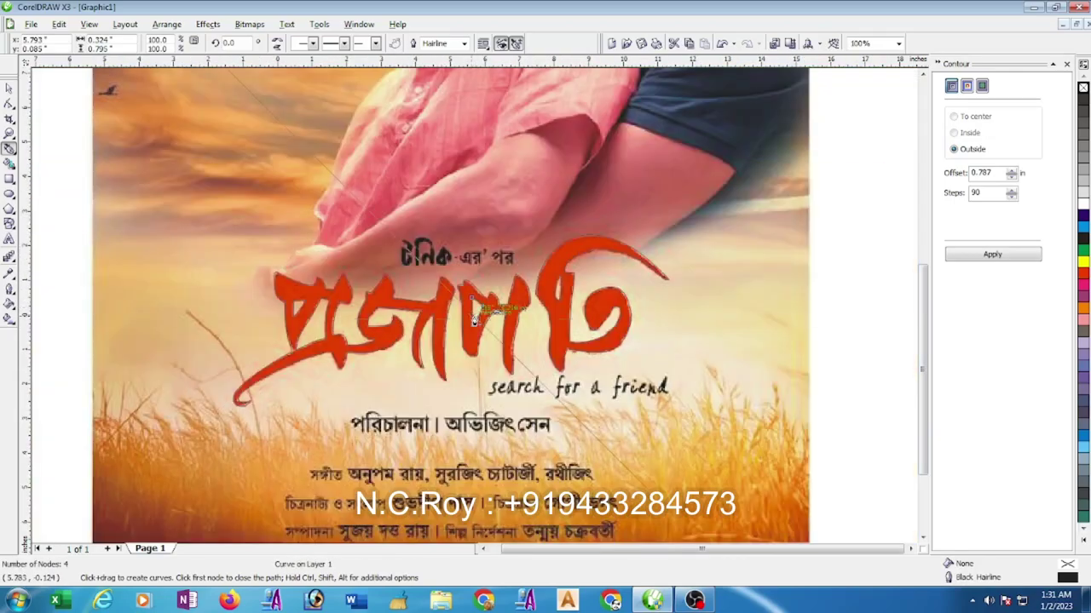
click(8, 88)
drag(73, 203, 754, 452)
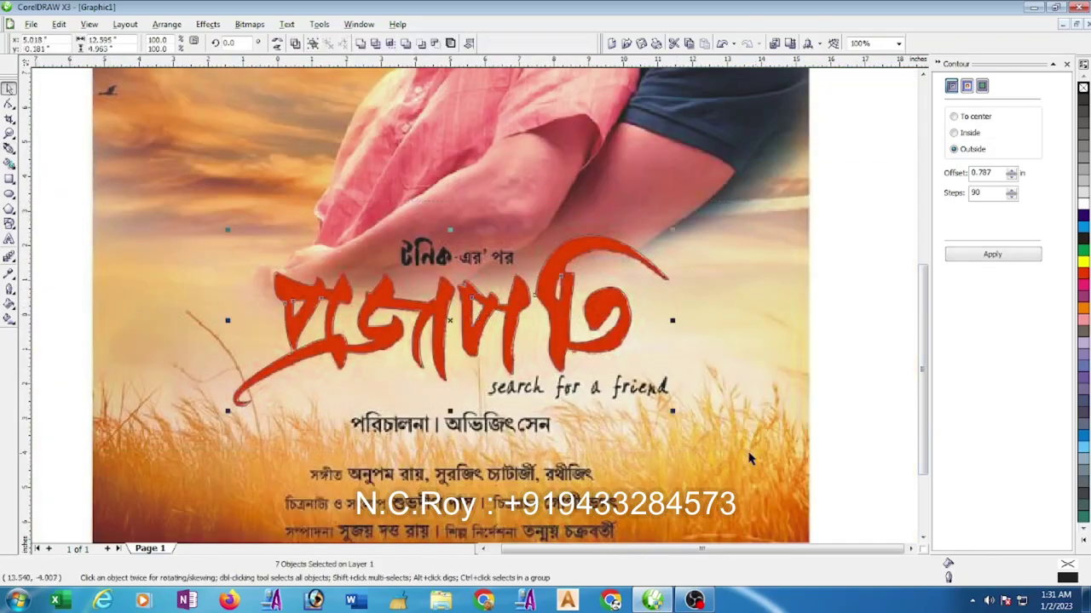
scroll(721, 440, down, 2)
drag(426, 283, 599, 329)
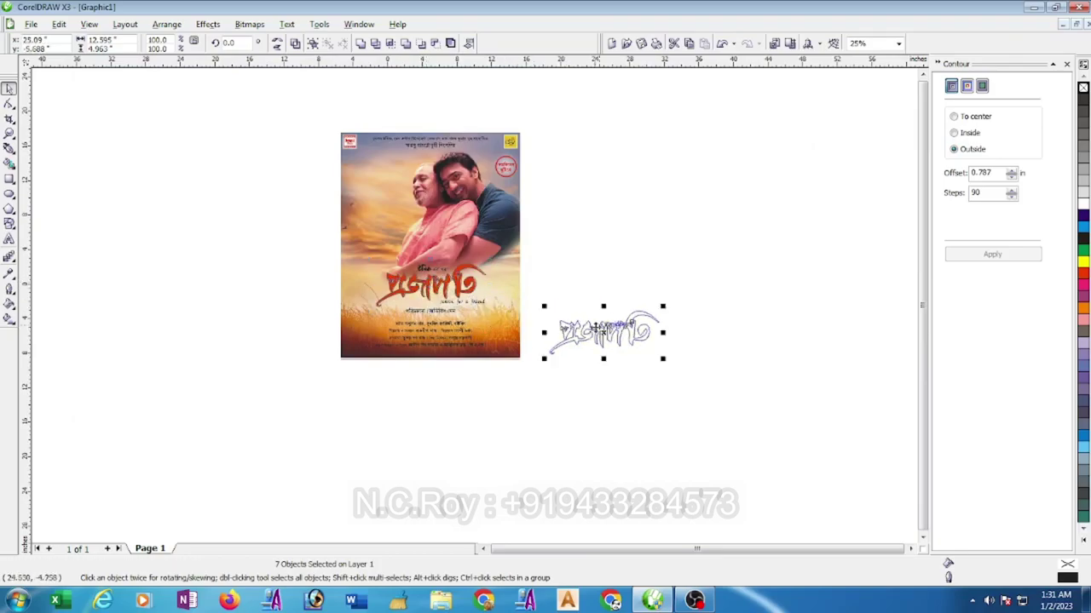
scroll(635, 337, up, 2)
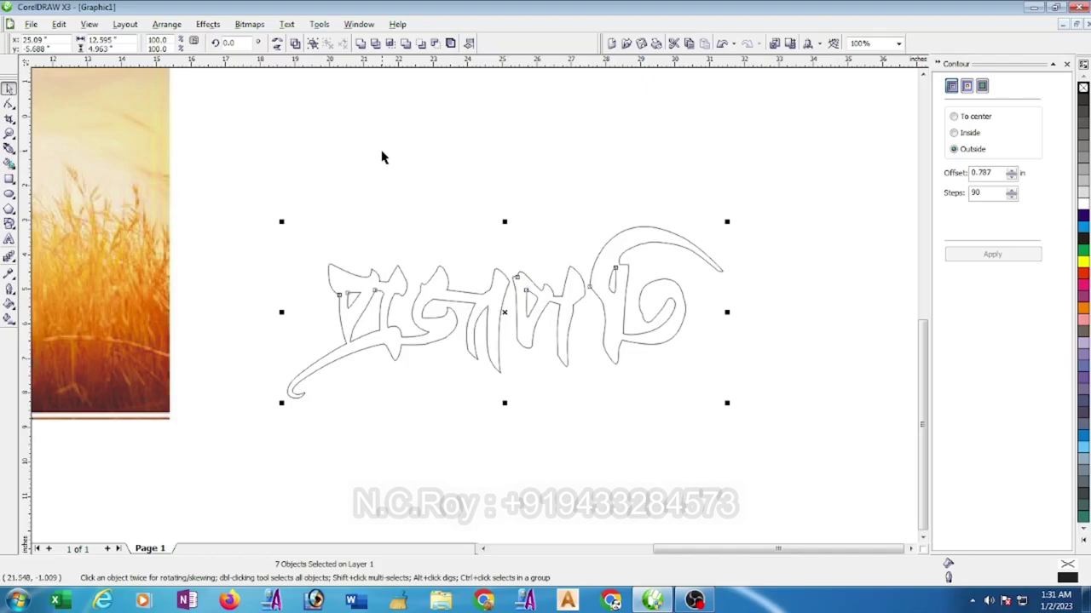
click(294, 43)
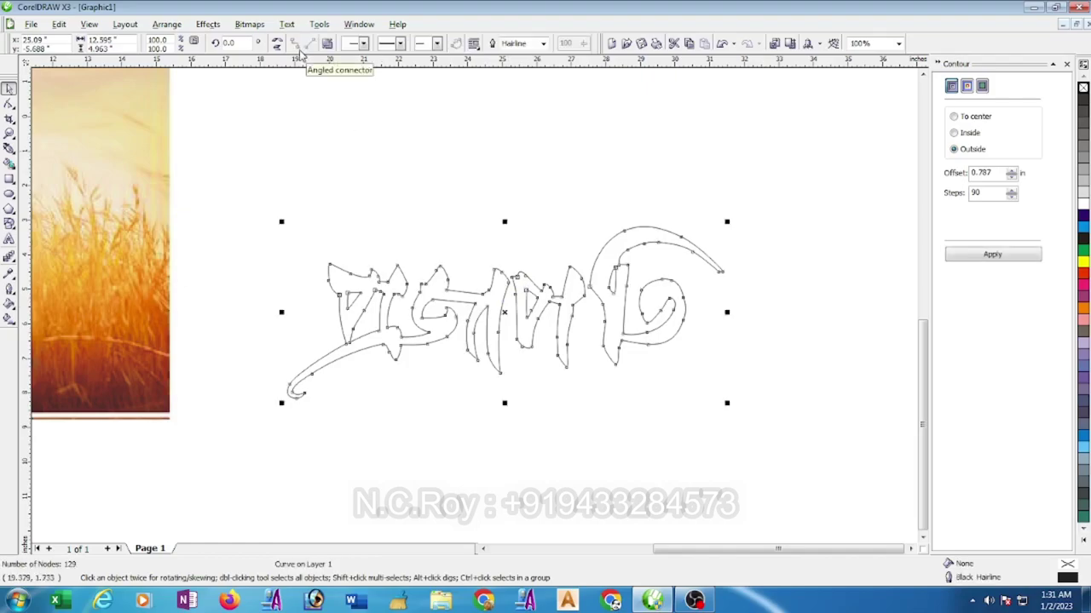
click(361, 117)
- Set the combined title curve's width to 24 inches with its proportions kept and move it clear of the poster
scroll(466, 330, down, 2)
drag(435, 310, 608, 418)
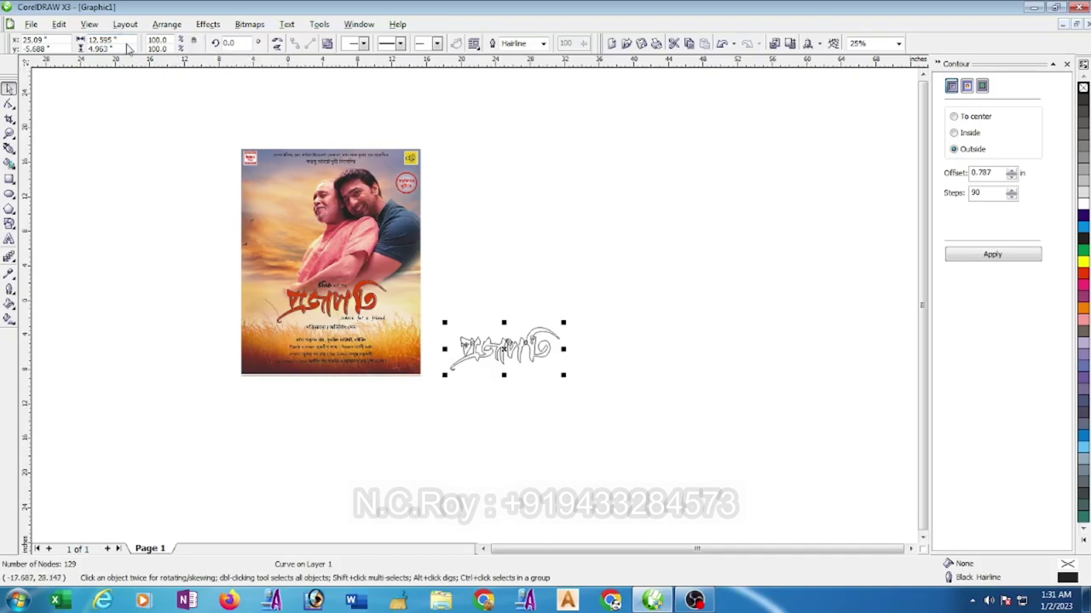
drag(124, 39, 86, 64)
text(24)
key(Return)
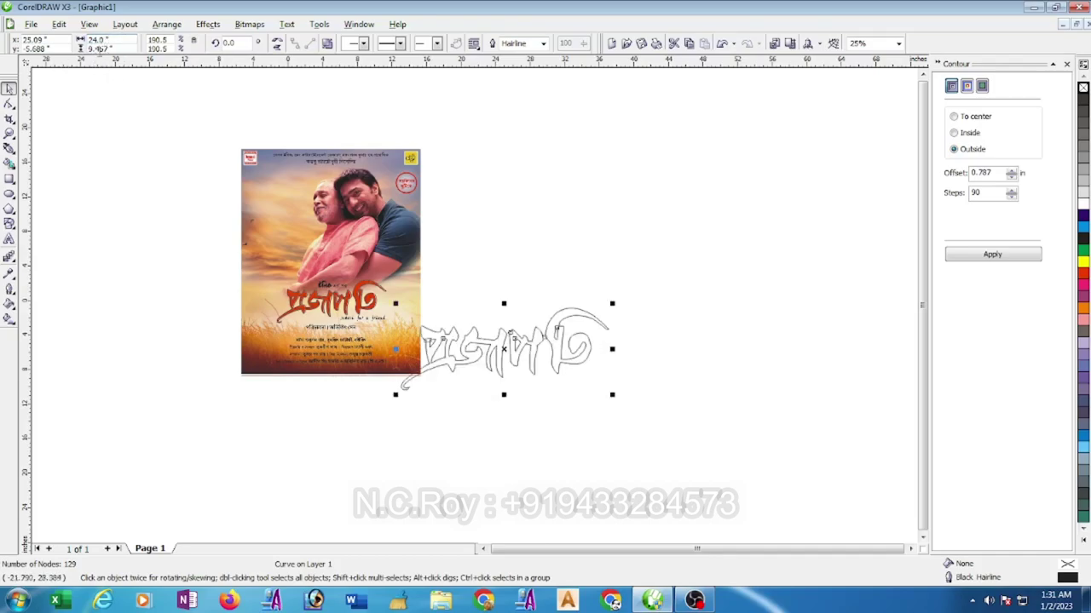
drag(504, 350, 562, 301)
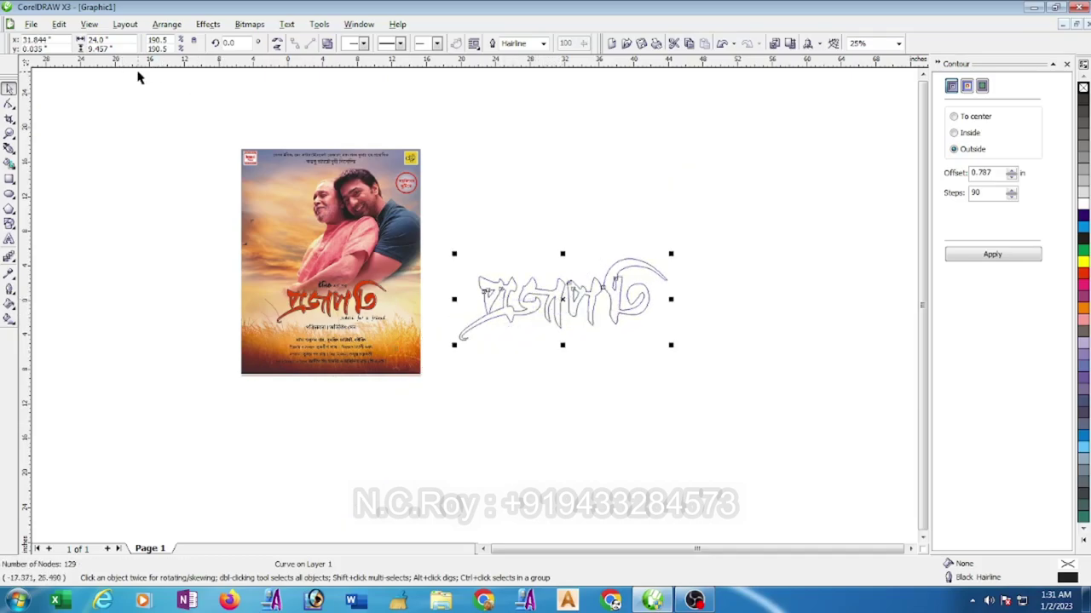
- Switch to ArtCAM Pro 2008 and create a new model 22 inches wide and 12 inches high, with its units converted to millimetres
click(1034, 8)
double_click(186, 309)
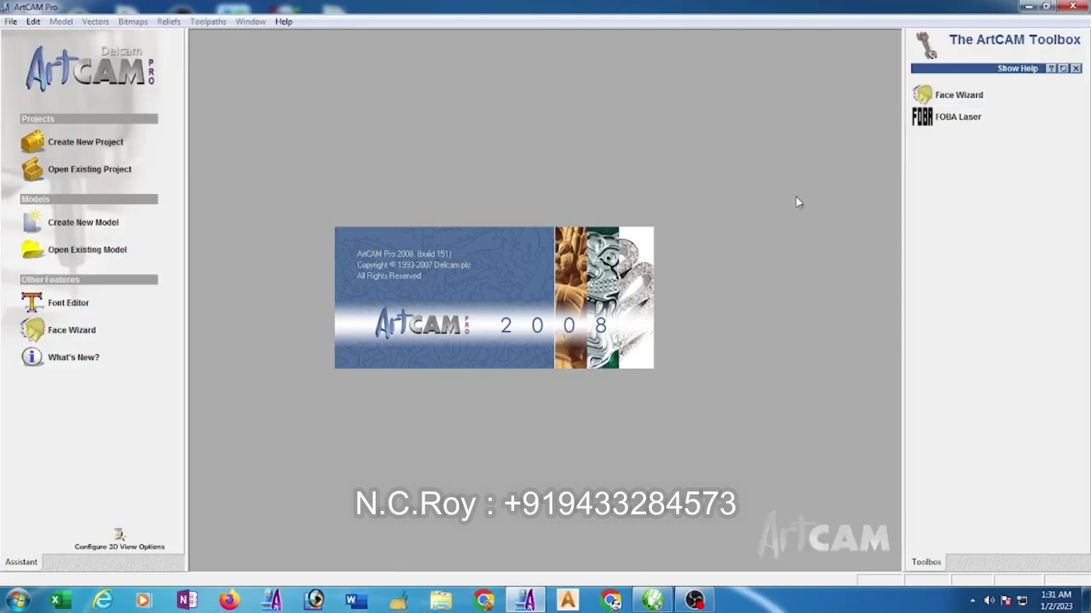
click(78, 224)
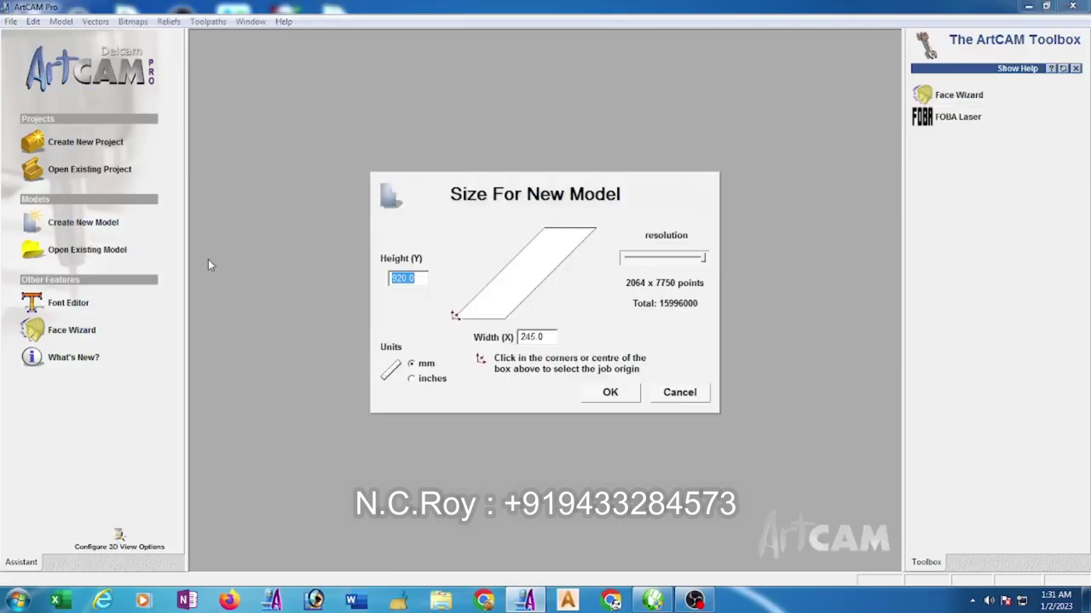
click(413, 379)
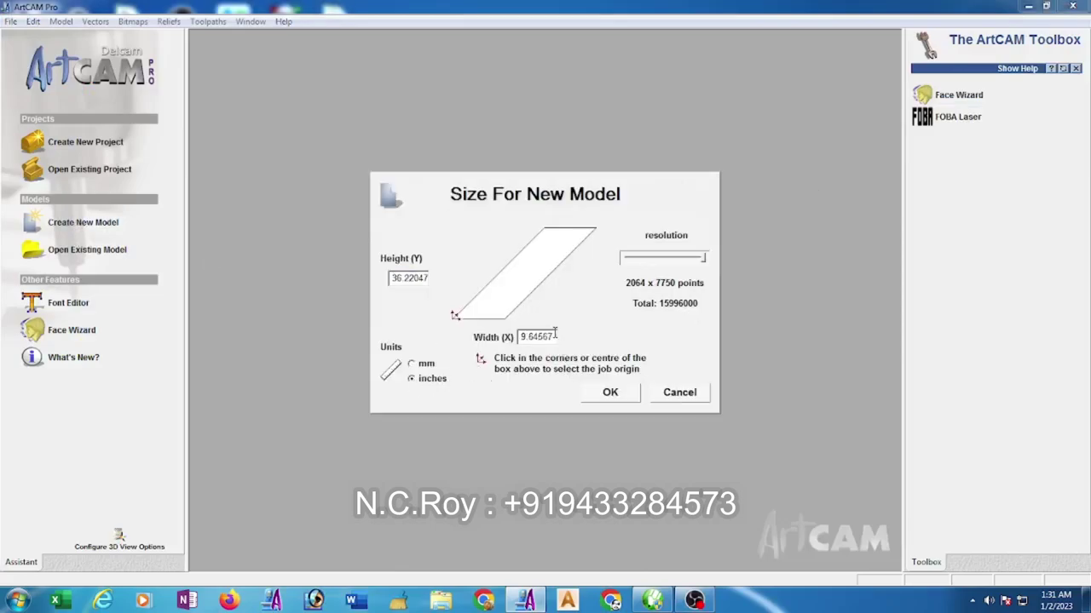
drag(555, 337, 493, 345)
text(22)
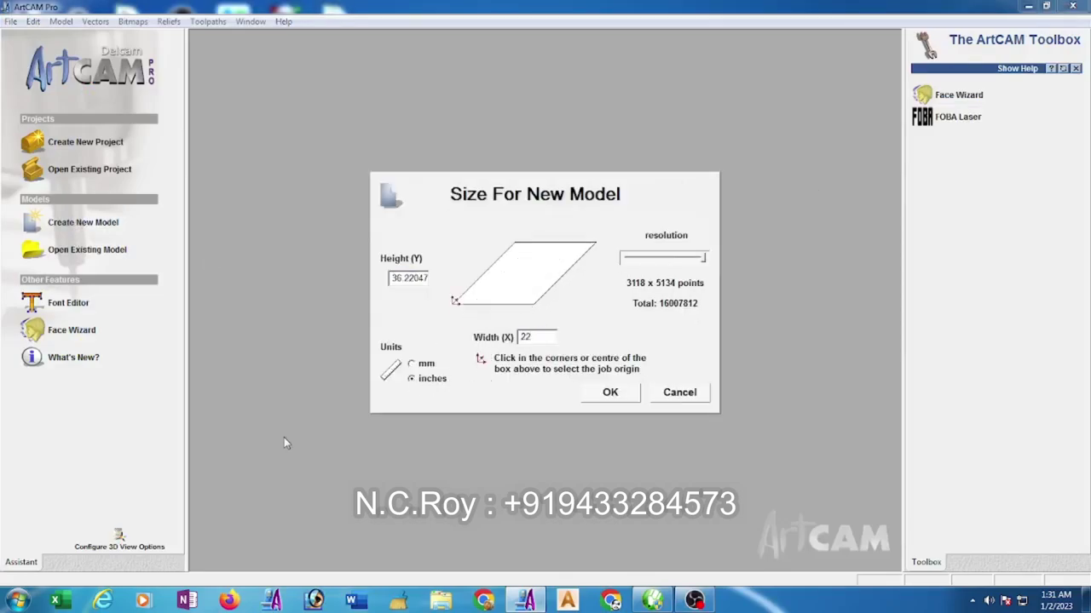
drag(392, 278, 507, 278)
text(12)
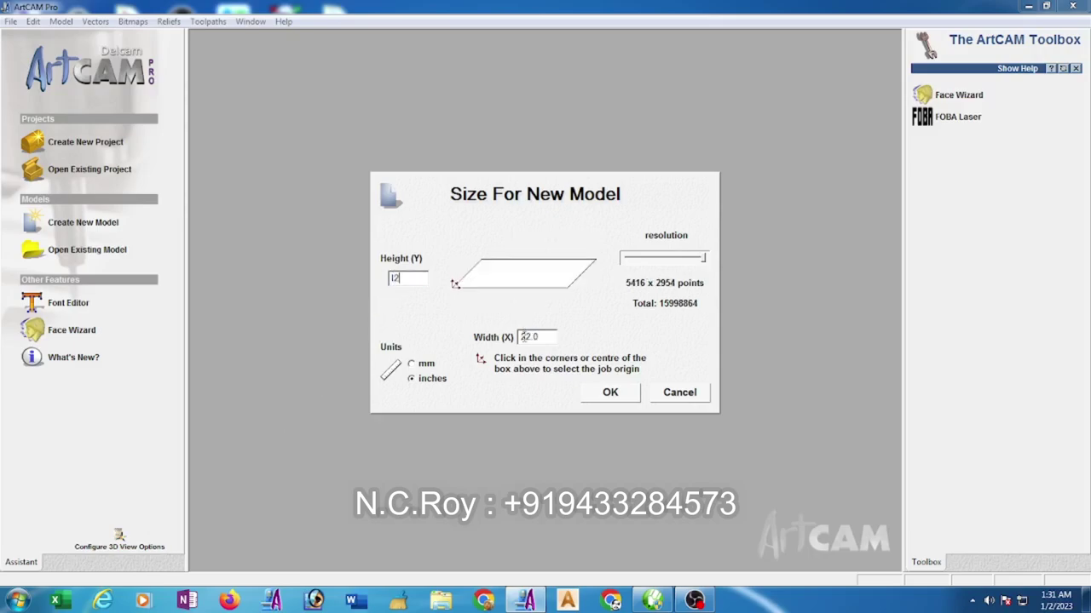
click(411, 364)
click(610, 393)
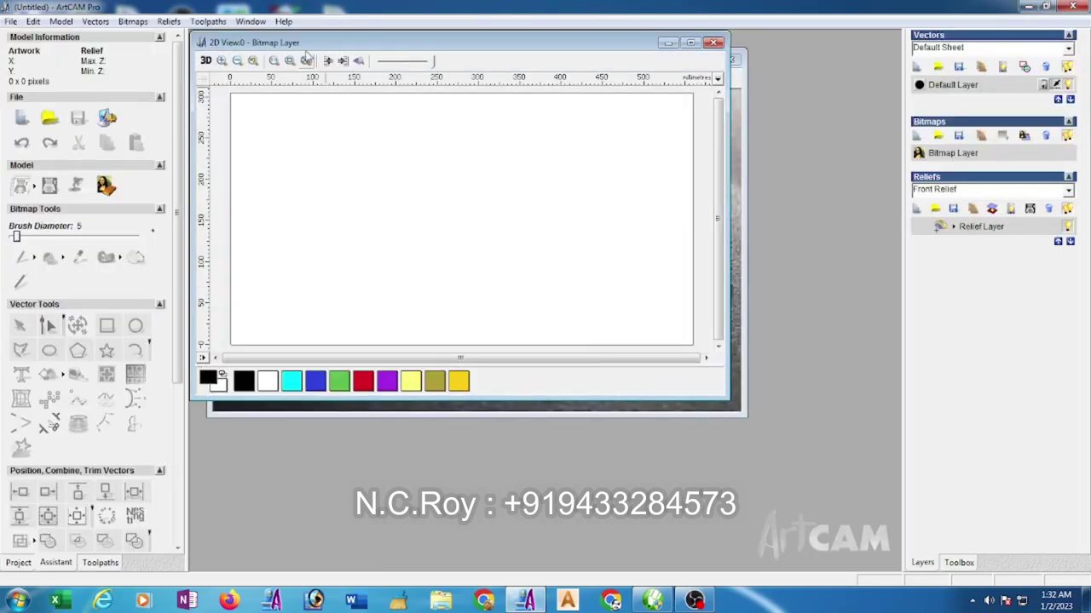
- Open the vector import file browser for the new model
click(94, 22)
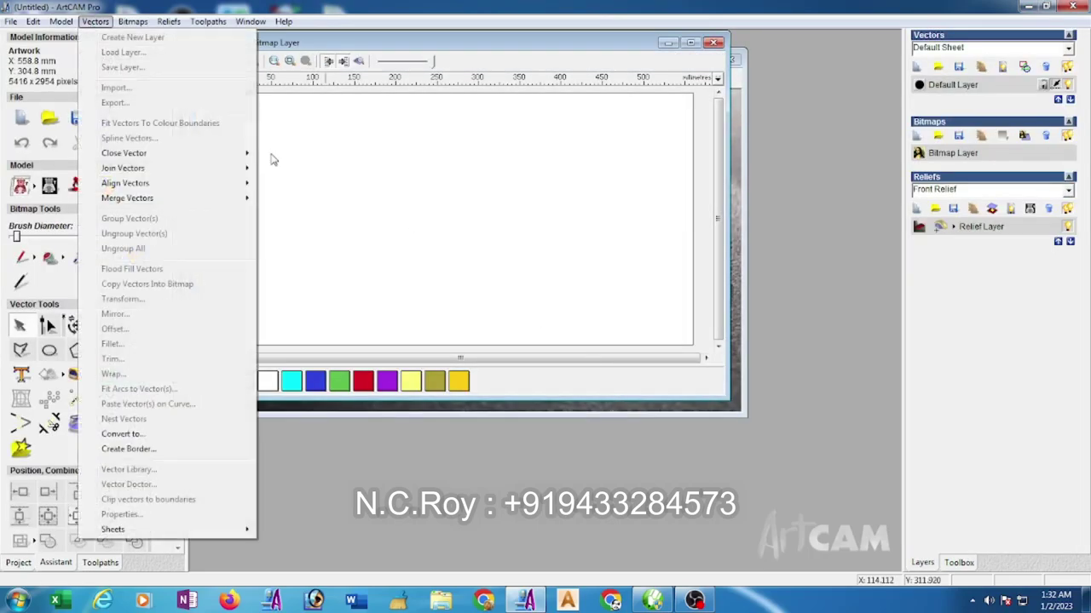
click(96, 21)
click(95, 21)
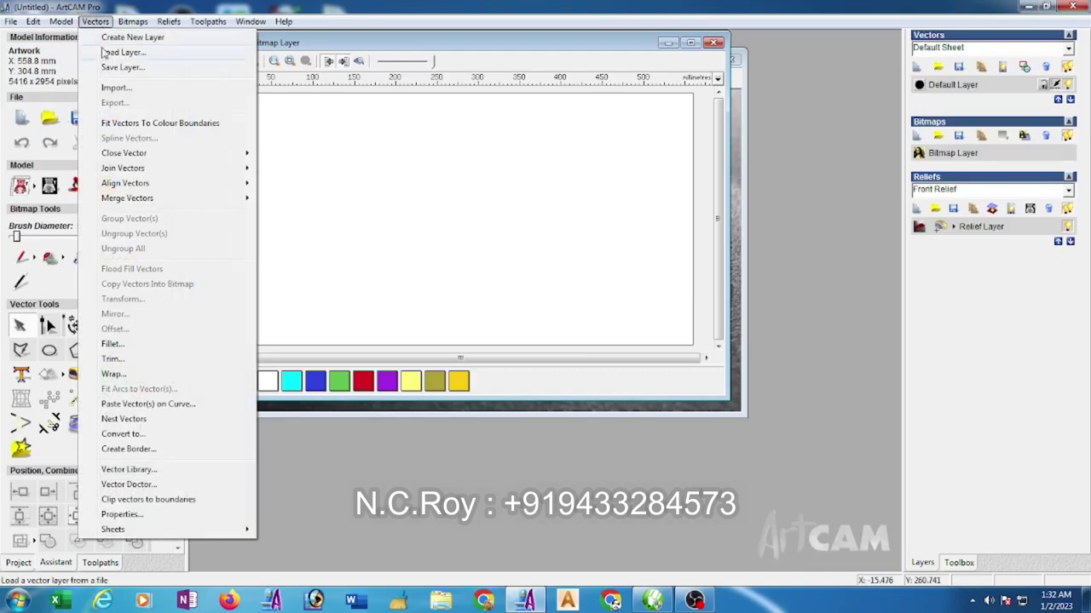
click(115, 93)
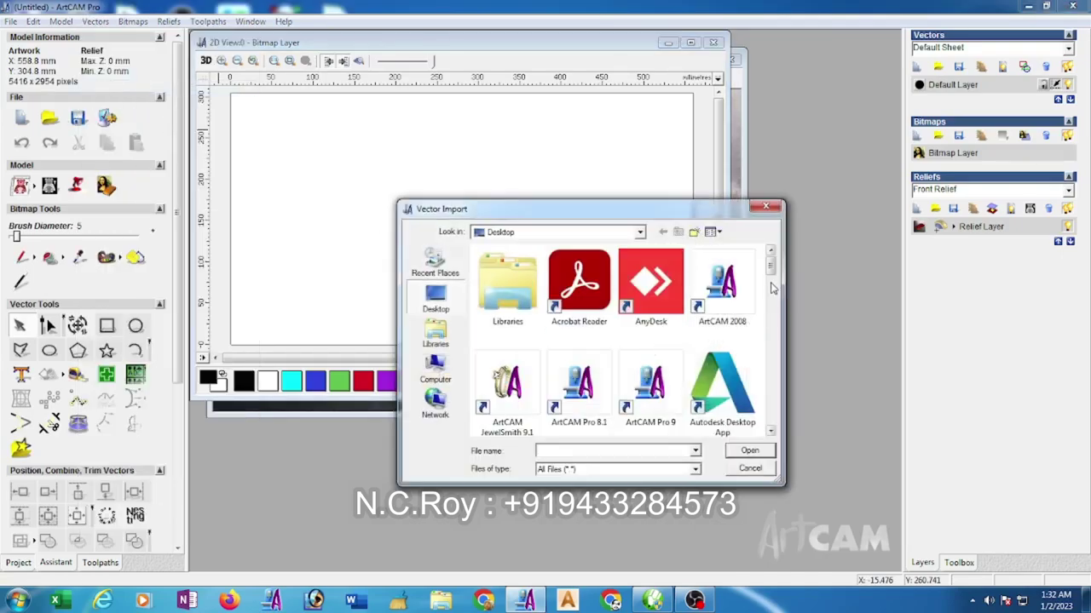
- Switch to CorelDRAW X3 and export only the selected title curve to the desktop as the EPS file prajapati with the default EPS settings
click(664, 596)
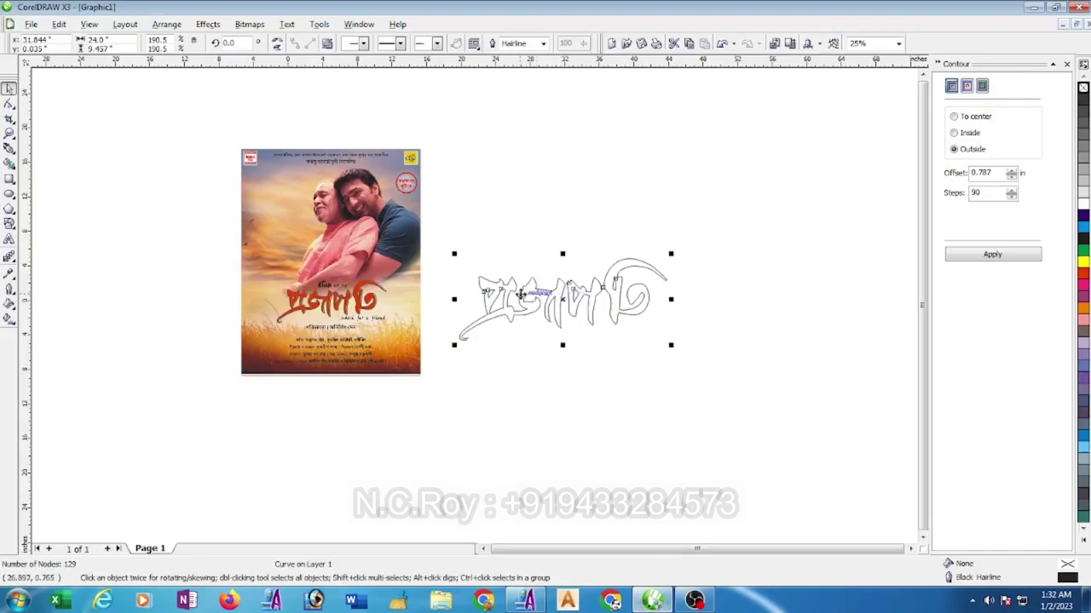
click(30, 23)
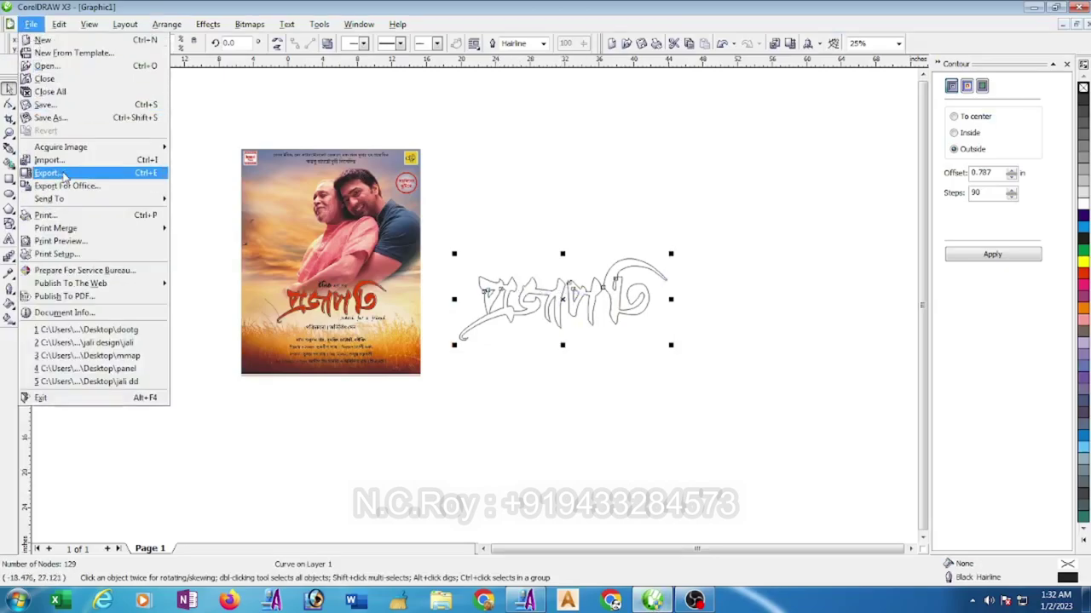
click(51, 173)
text(prajapati)
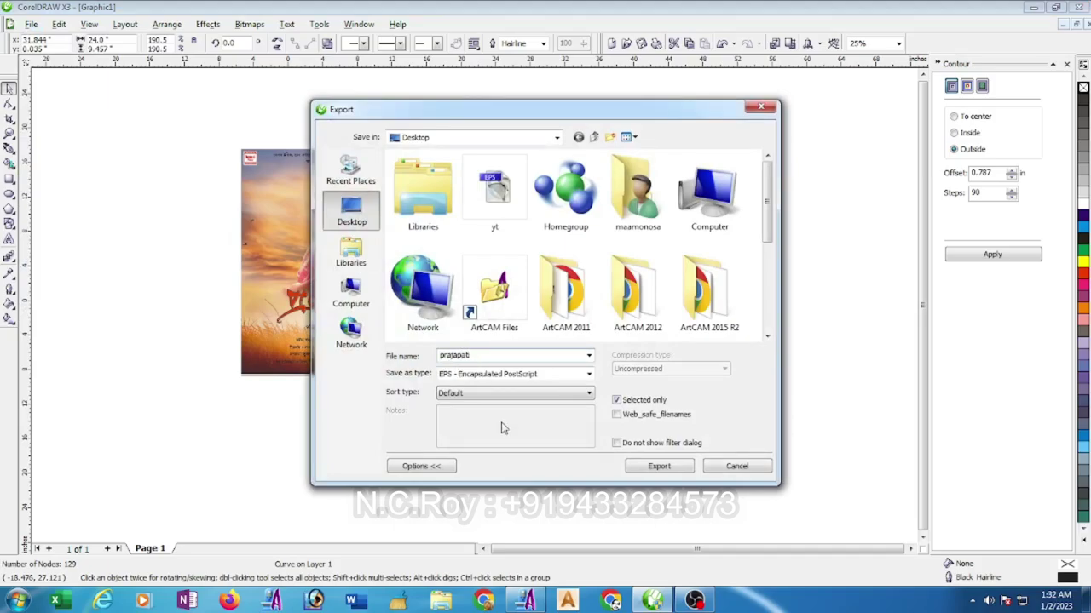
click(673, 470)
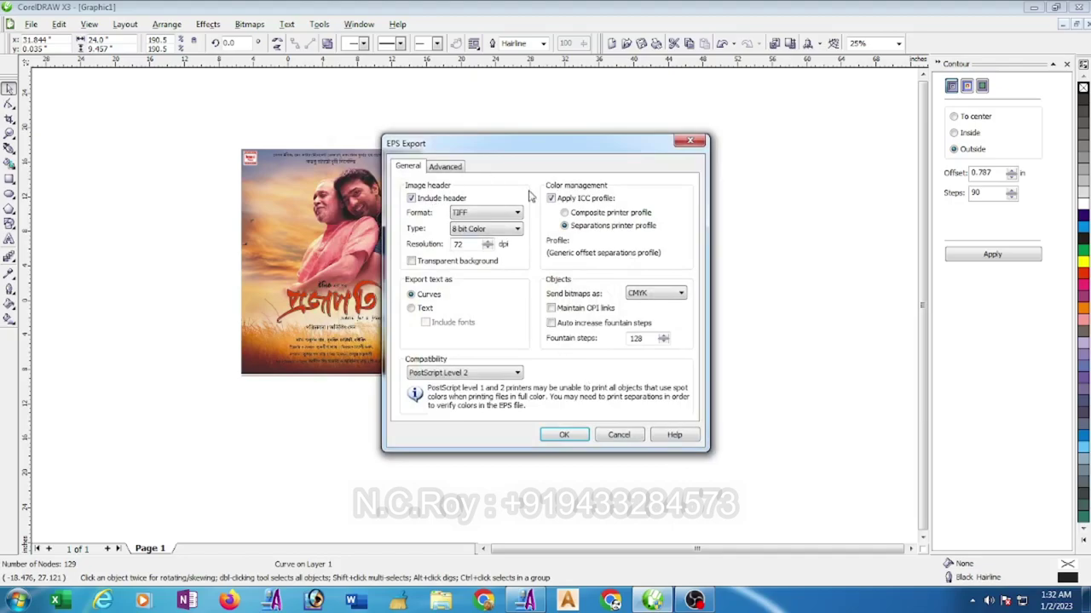
click(554, 435)
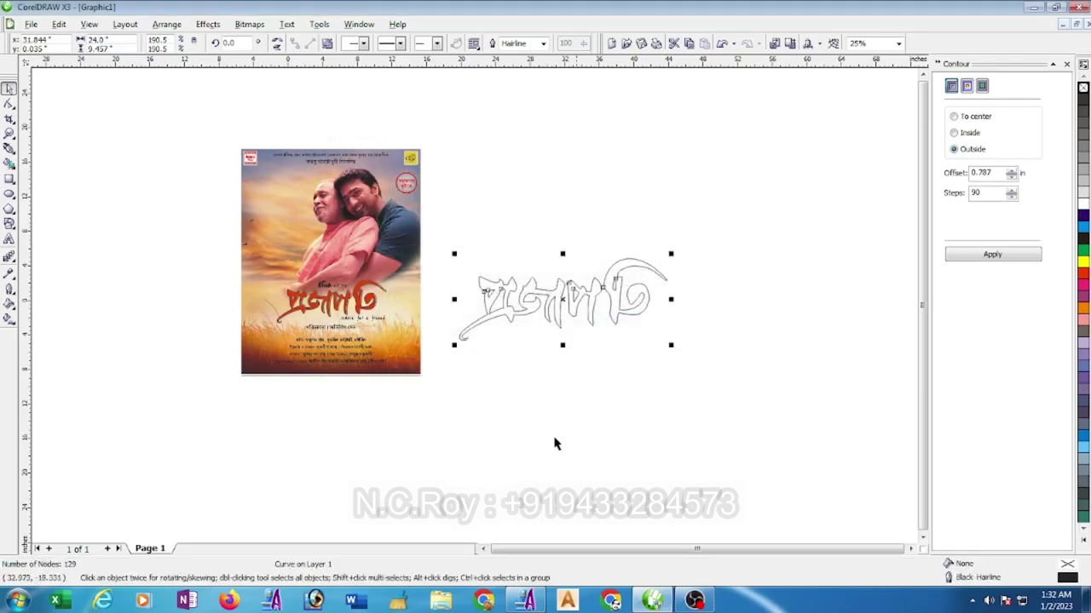
- Switch to ArtCAM Pro, import prajapati.eps from the desktop into a maximized 2D view and centre the title vectors on the model
click(516, 599)
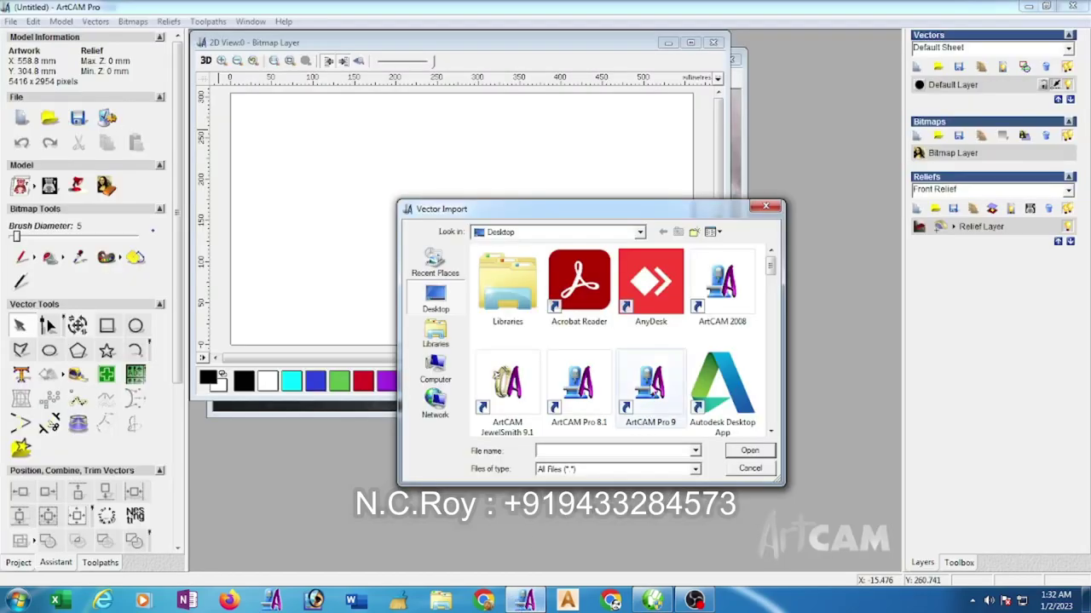
click(639, 382)
key(p)
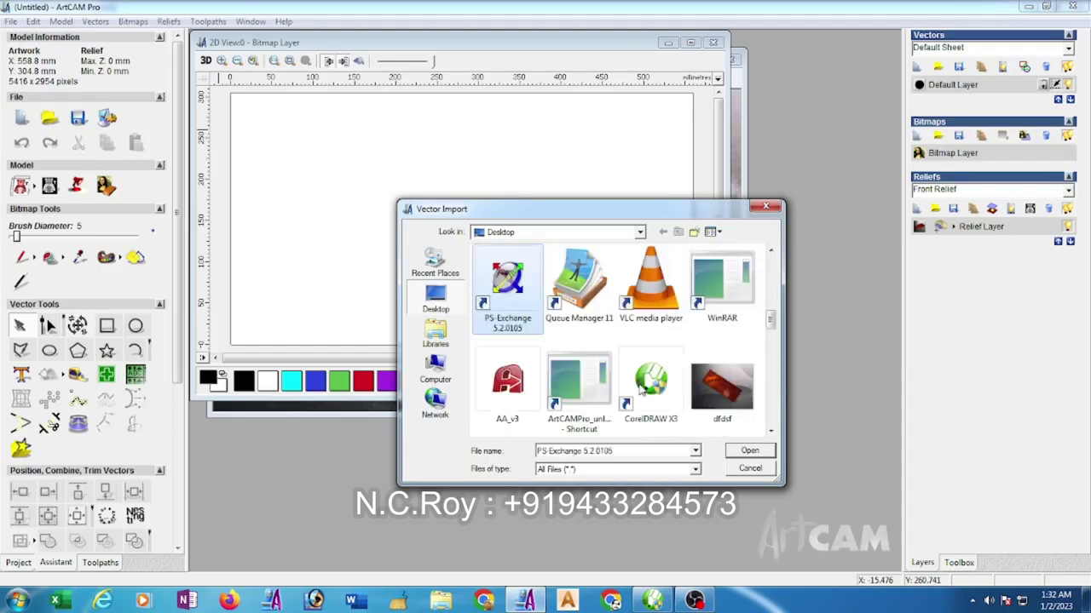
key(p)
key(p)
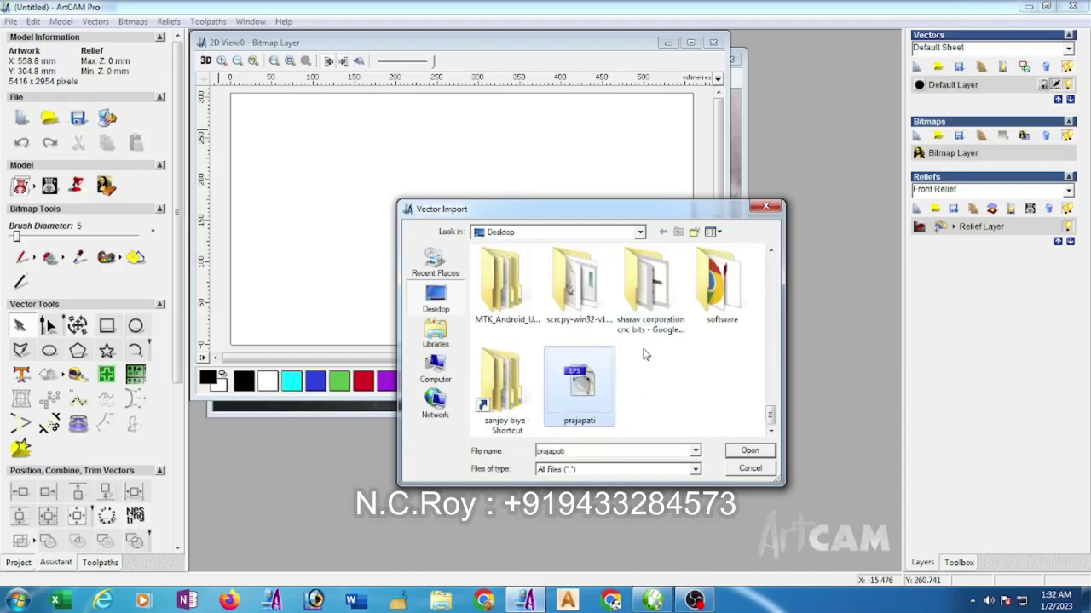
click(744, 450)
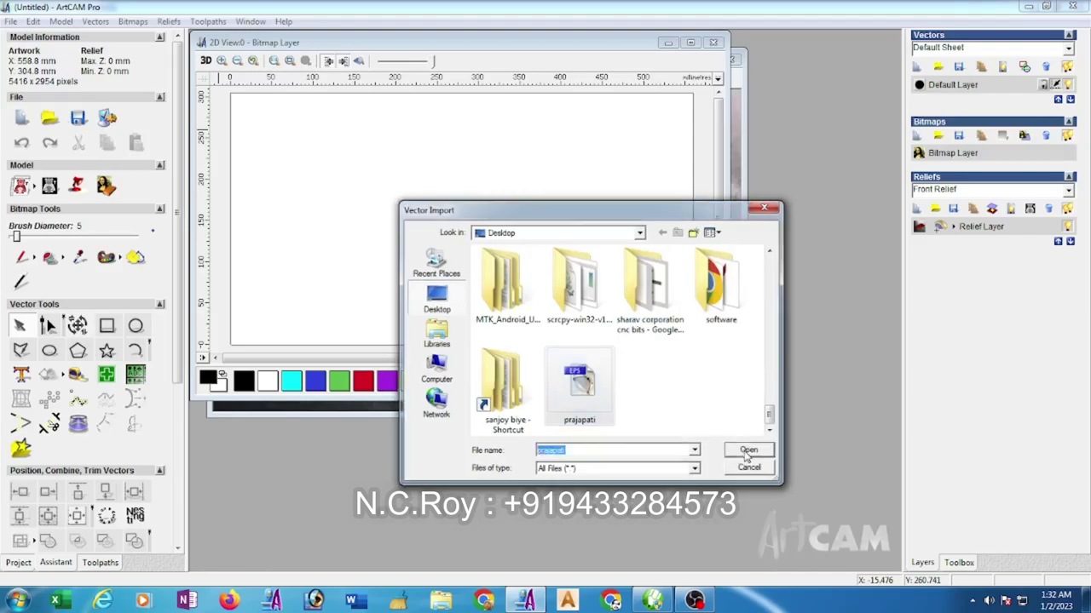
click(690, 42)
scroll(732, 160, down, 1)
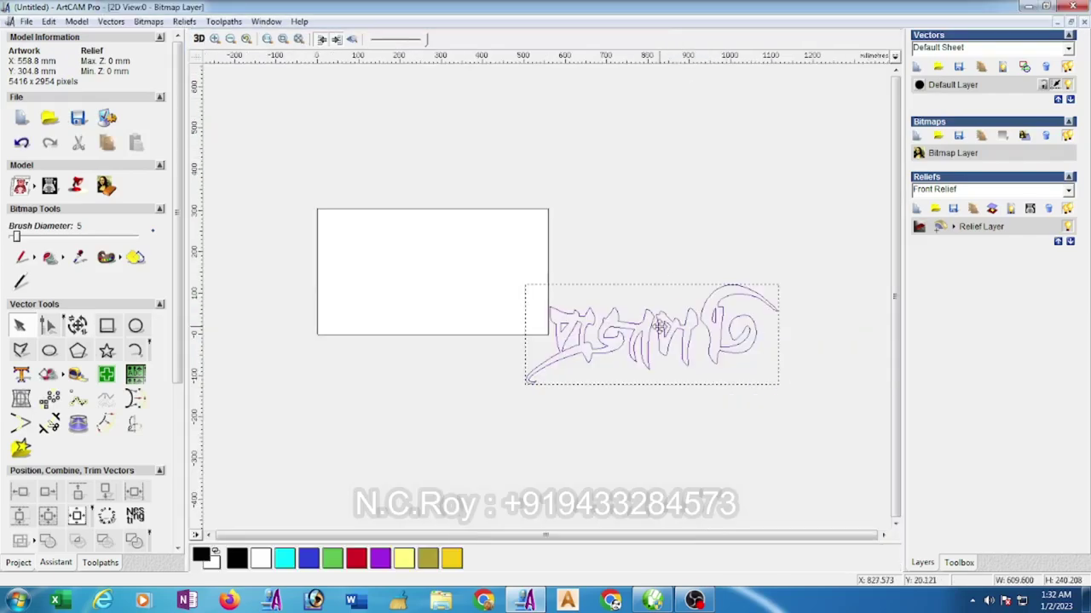
key(F9)
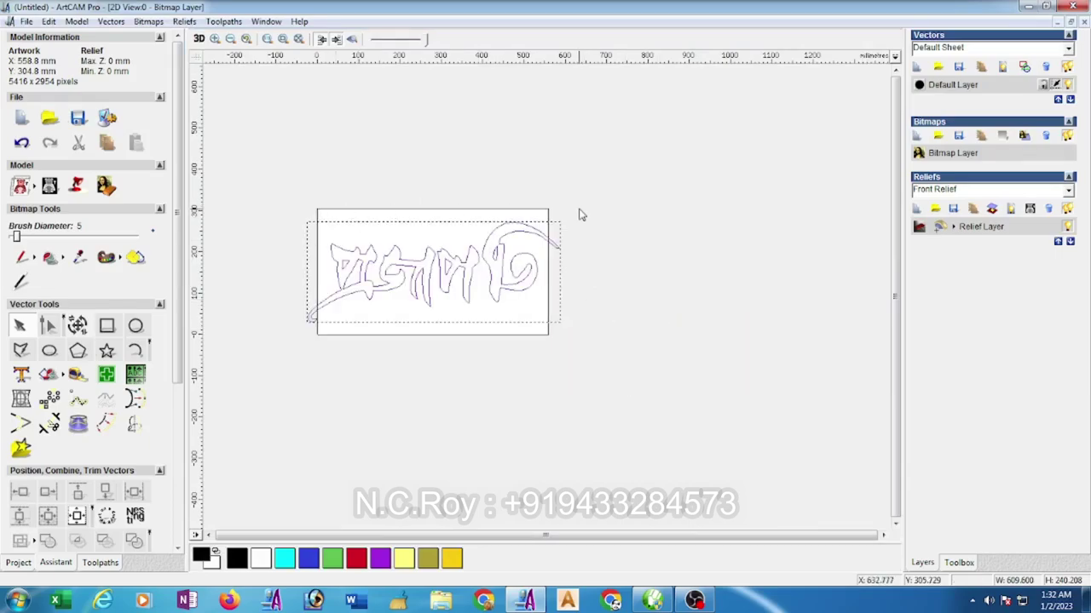
click(652, 600)
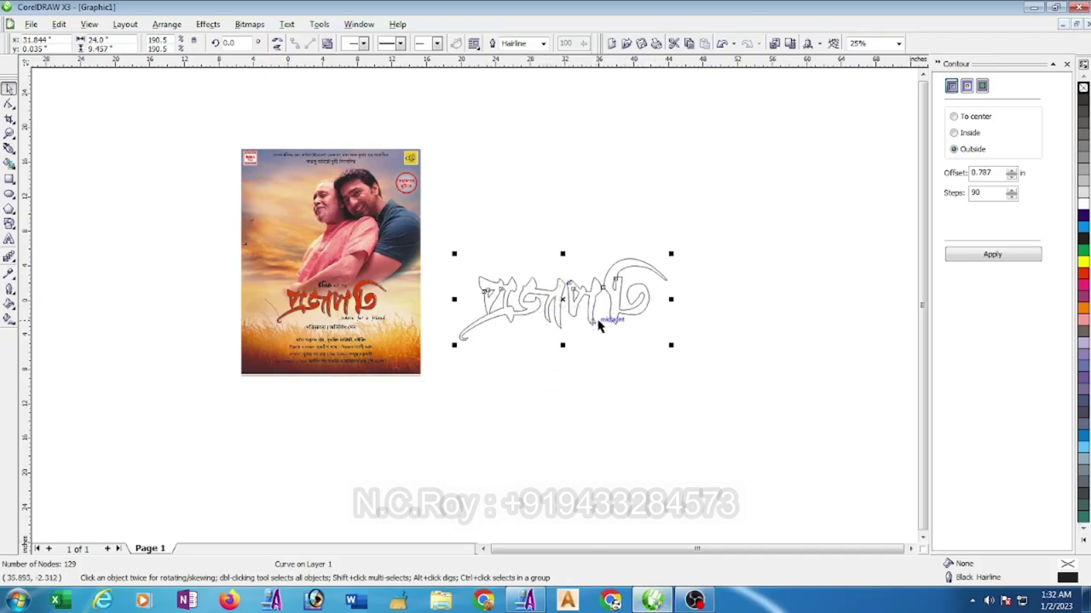
click(1030, 10)
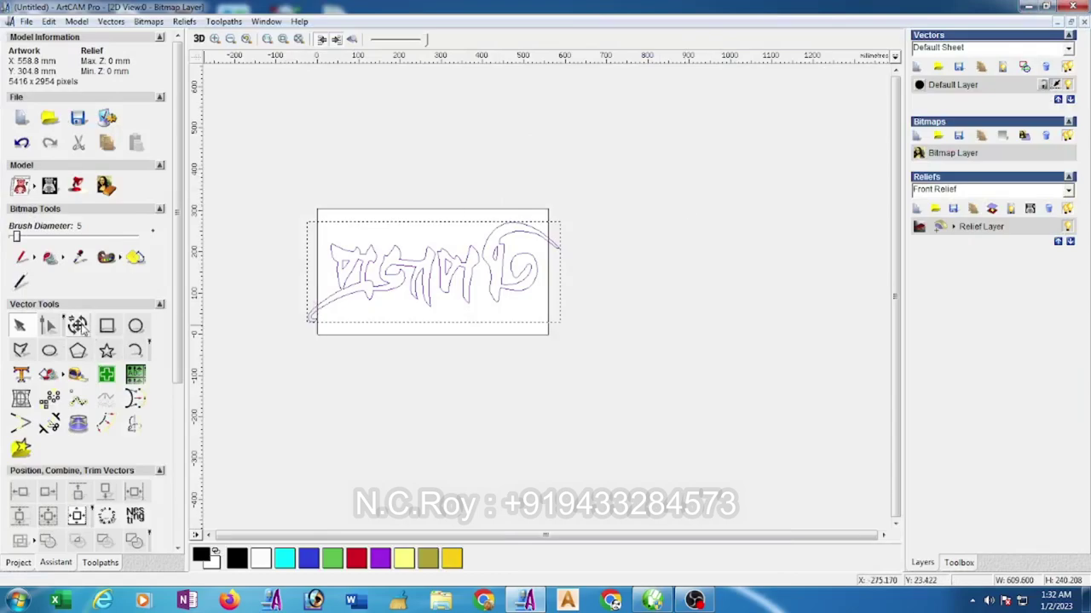
- Scale the title vectors down proportionally to about 511 mm wide and 201 mm high, and centre them on the model
click(77, 326)
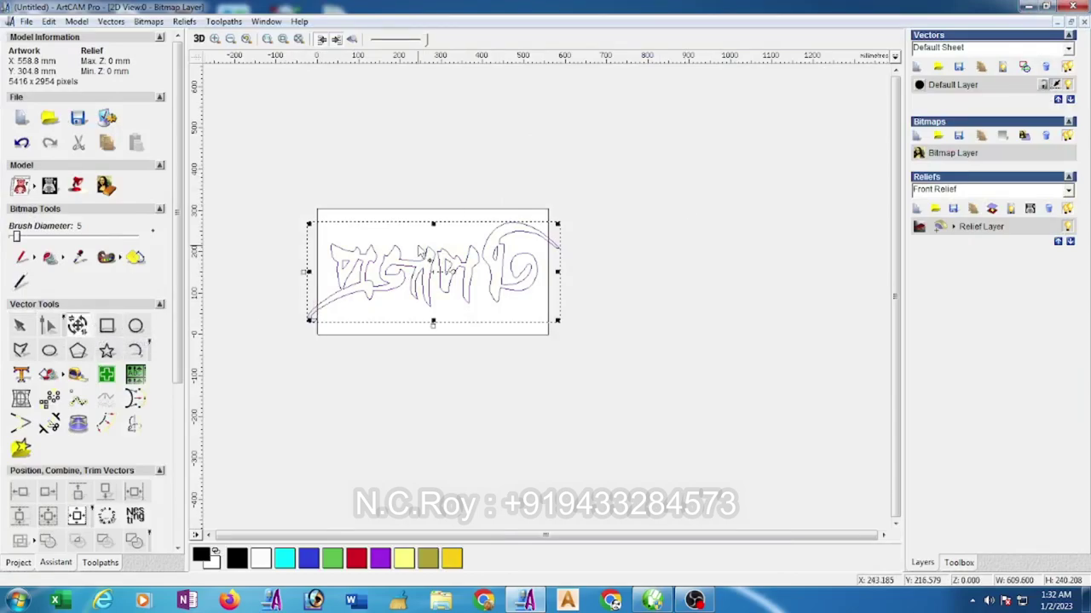
scroll(418, 246, up, 1)
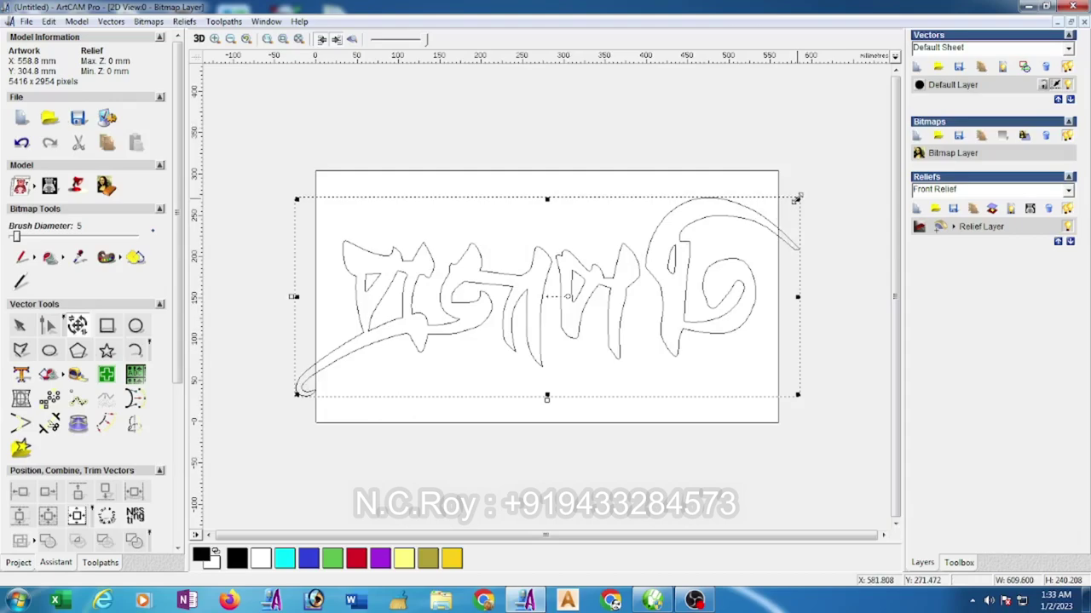
drag(795, 198, 729, 245)
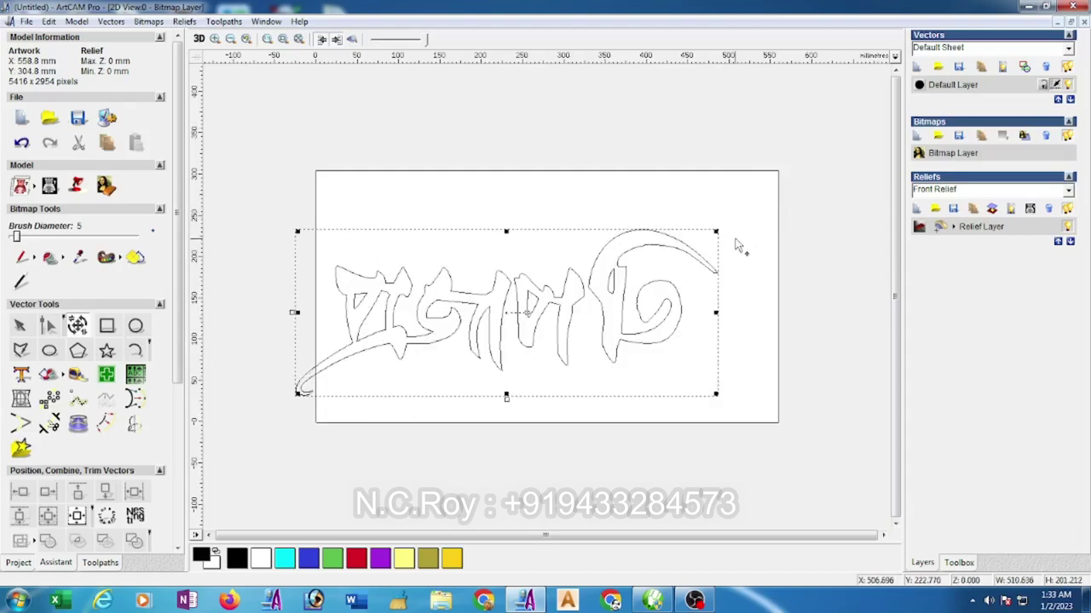
key(F9)
key(Escape)
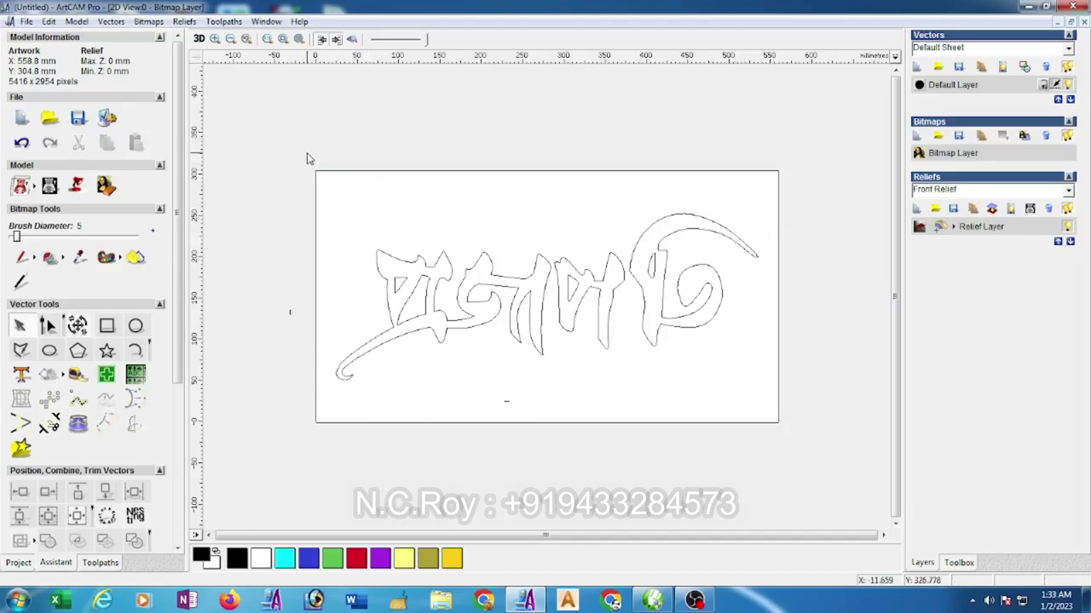
- Save the model to the desktop as prajapati in ArtCAM Model format
click(26, 21)
click(60, 103)
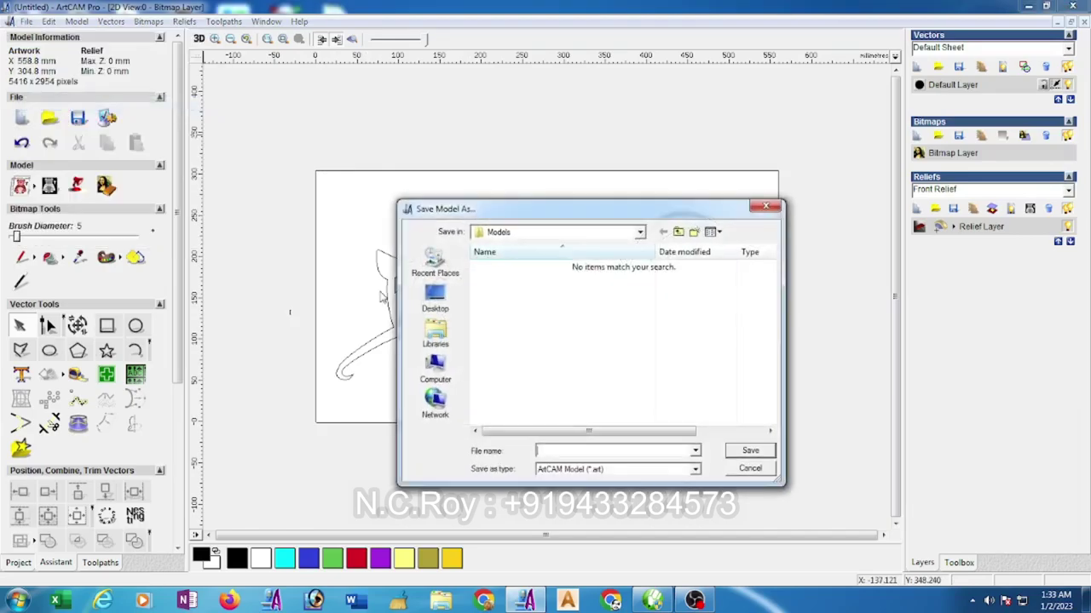
click(436, 296)
click(542, 450)
text(prajapati)
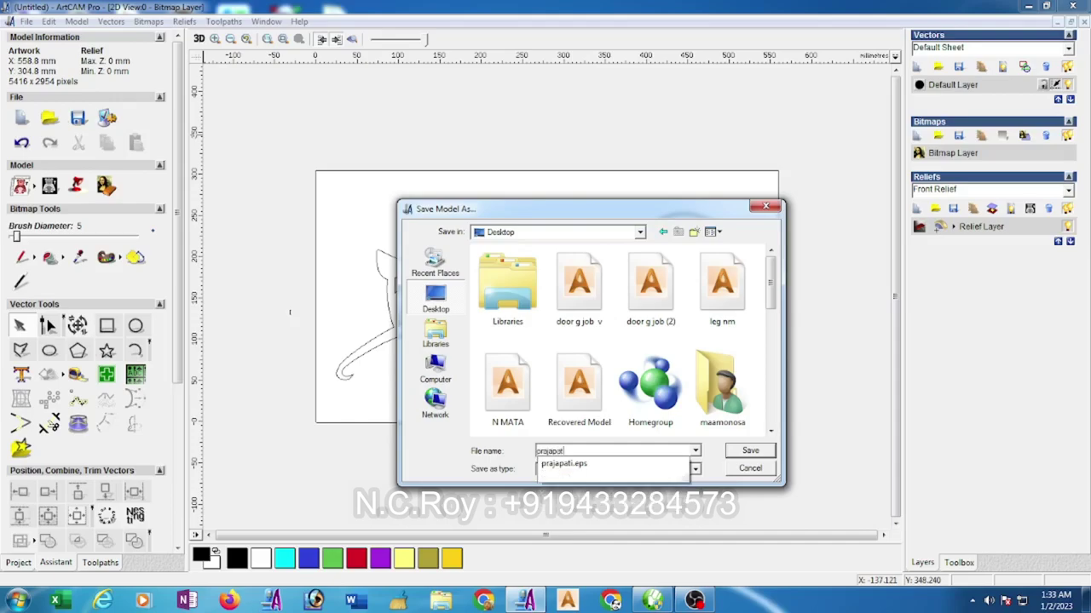
click(749, 451)
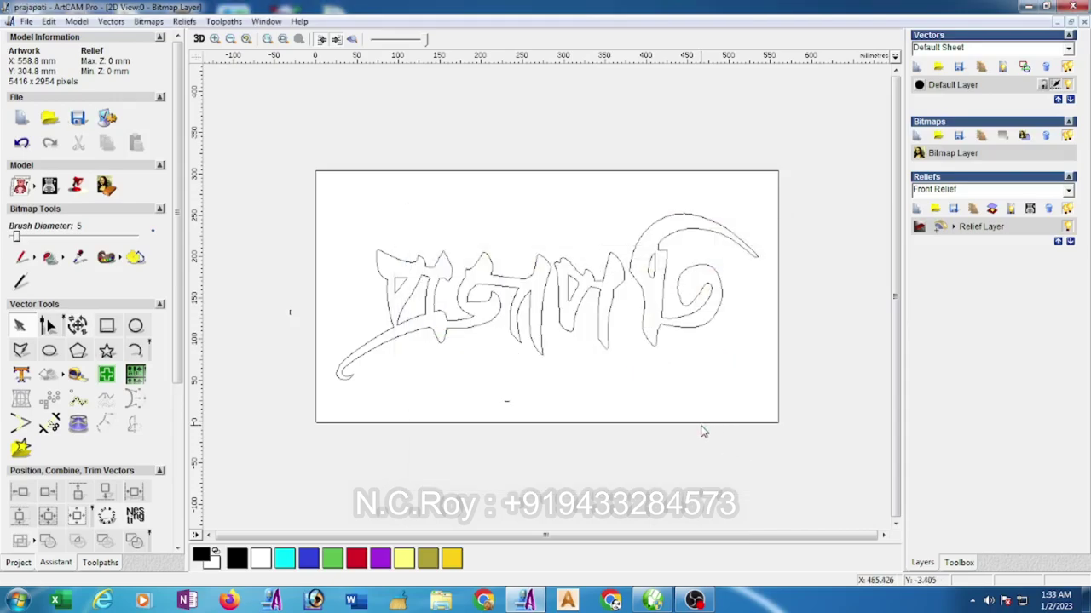
- Tile the 2D and 3D views vertically side by side and turn the 3D view towards the blank relief
click(266, 21)
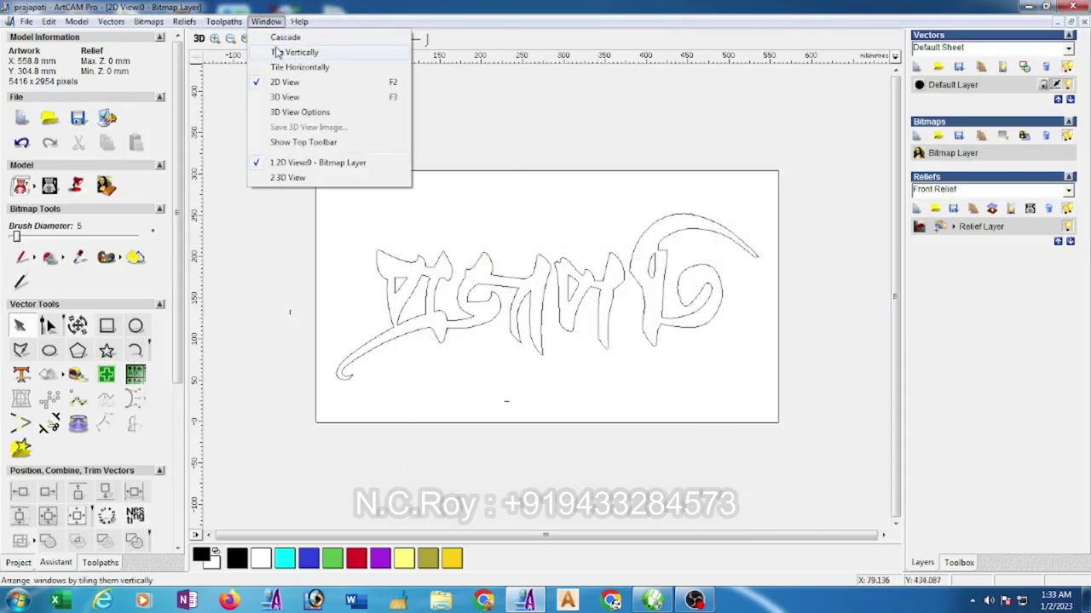
click(280, 56)
drag(803, 297, 752, 430)
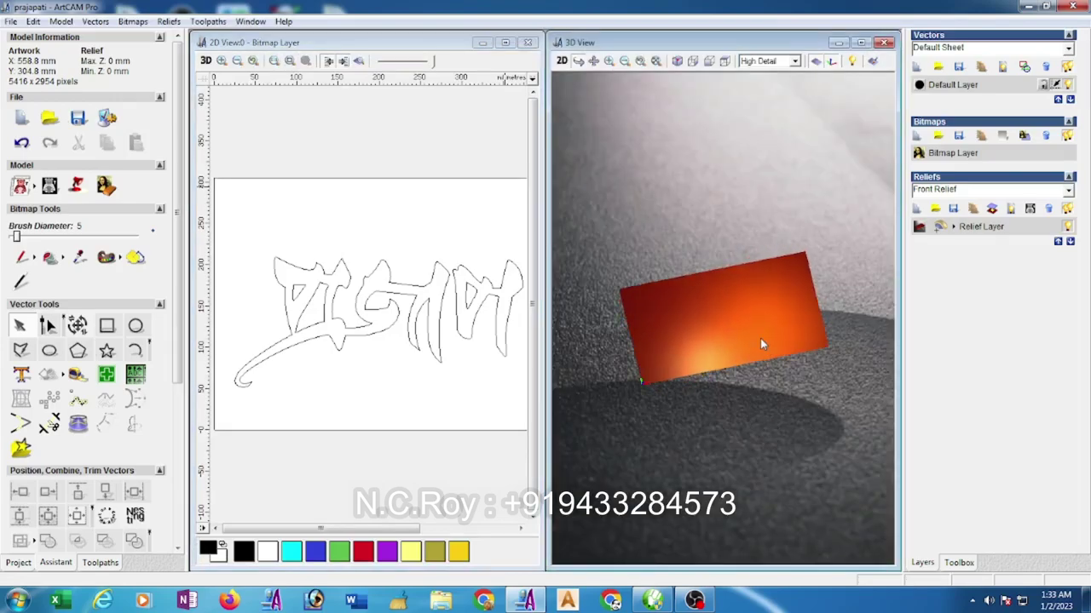
scroll(760, 338, up, 1)
- Select all the title vectors, open the Shape Editor for them and choose the round profile with Limit To Height
click(400, 384)
scroll(403, 390, down, 2)
drag(239, 214, 501, 396)
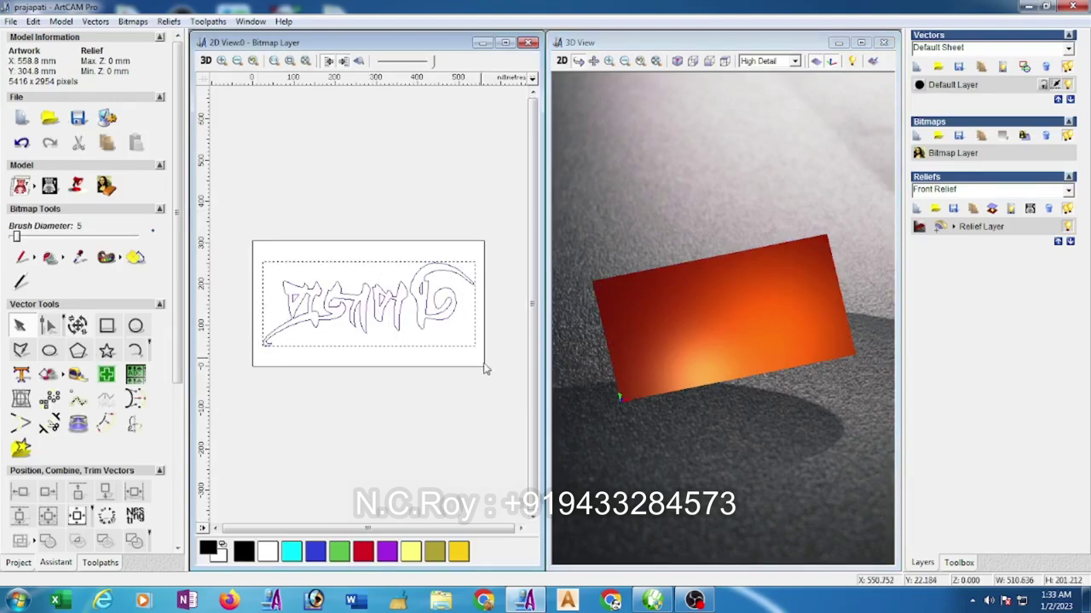
right_click(451, 322)
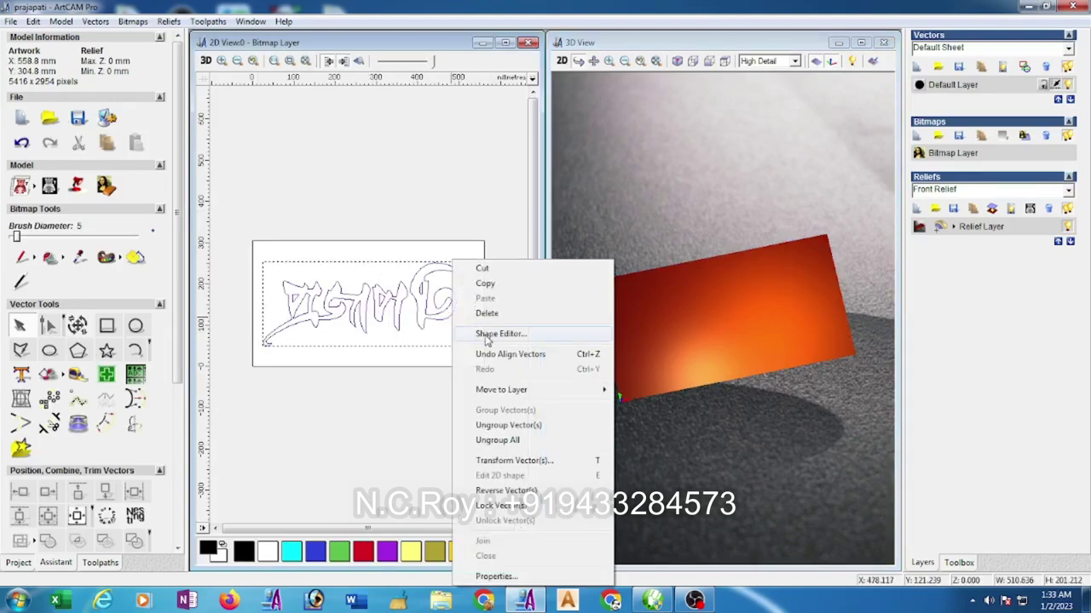
click(490, 334)
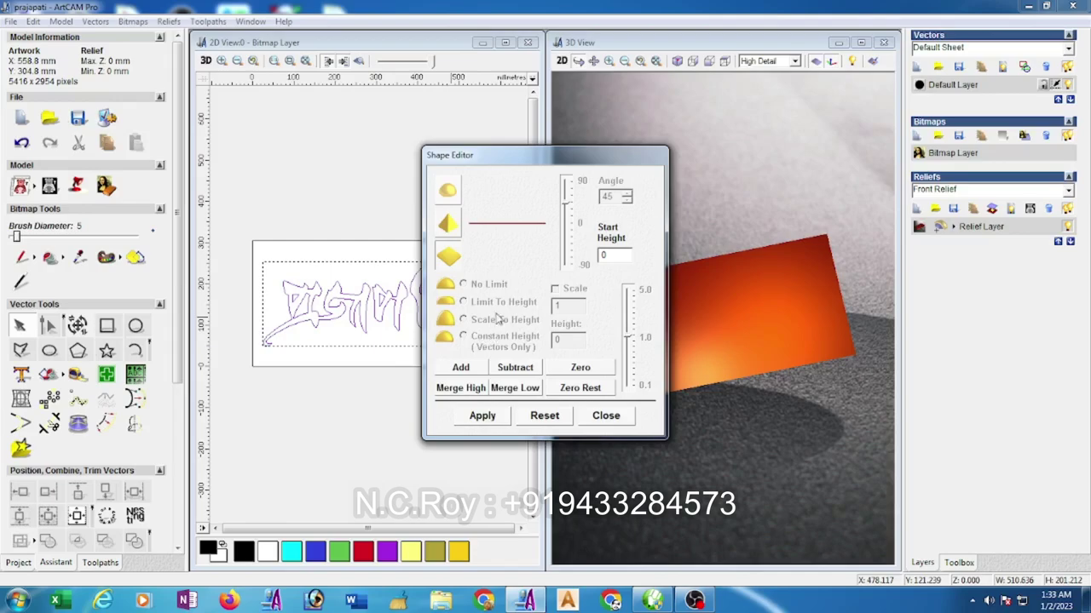
click(446, 192)
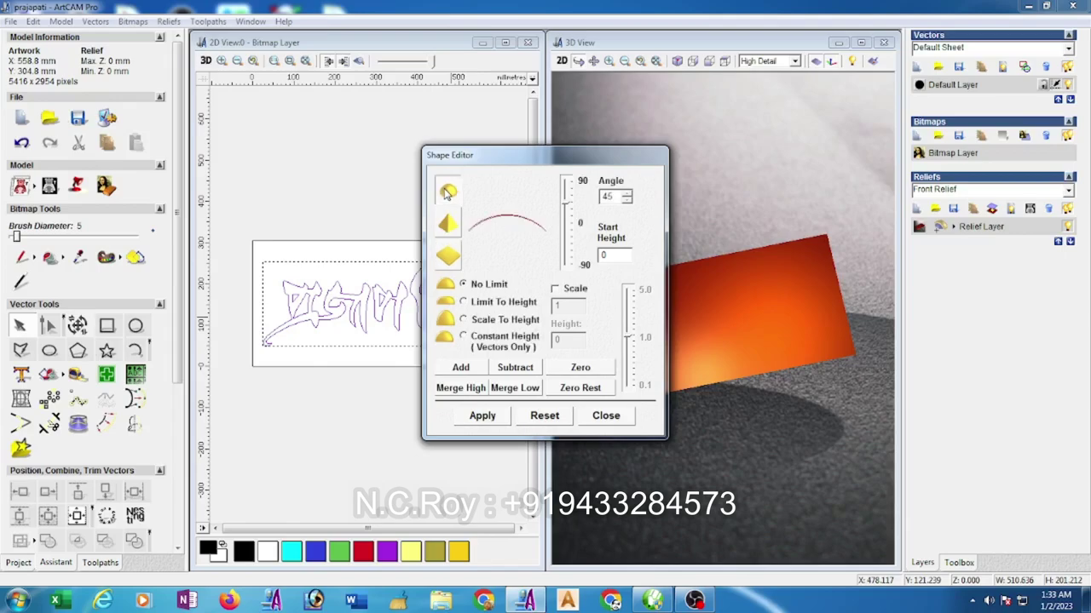
click(464, 302)
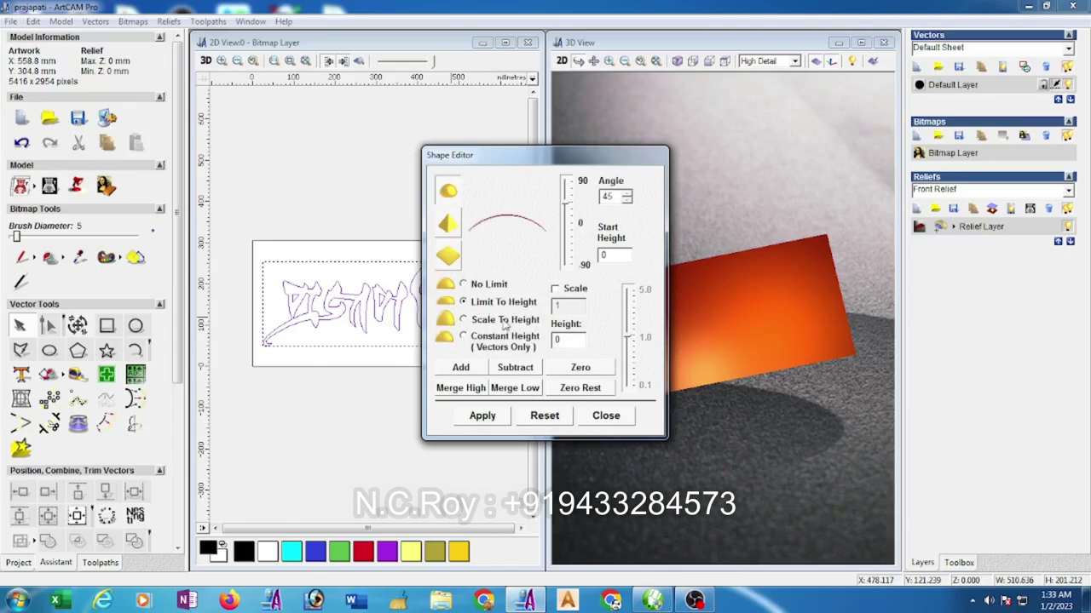
- Set the shape's height to 2, start height to 6 and angle to 65, add it to the relief and close the Shape Editor
double_click(568, 341)
text(2)
double_click(606, 256)
text(6)
double_click(614, 196)
text(65)
click(472, 370)
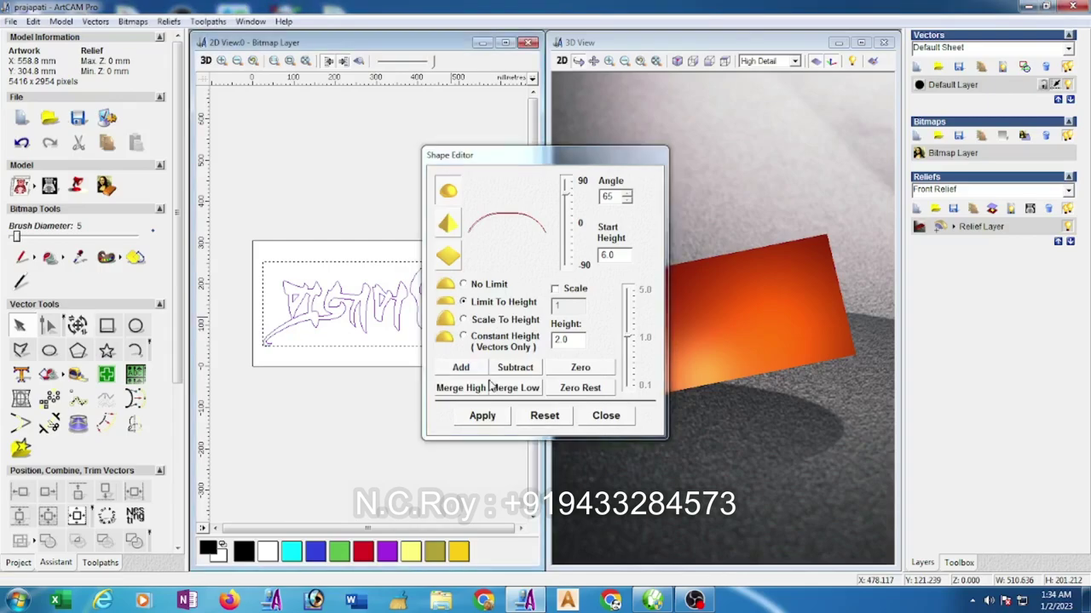
click(606, 418)
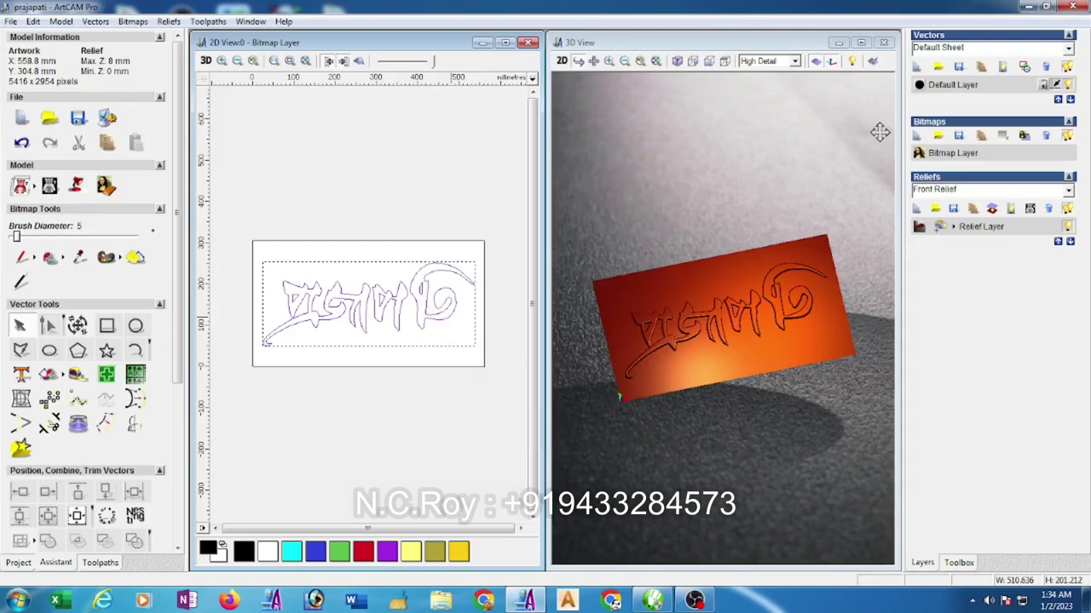
- Maximize the 3D view and examine the raised title relief from several angles, with and without the flat base plane shown
click(861, 42)
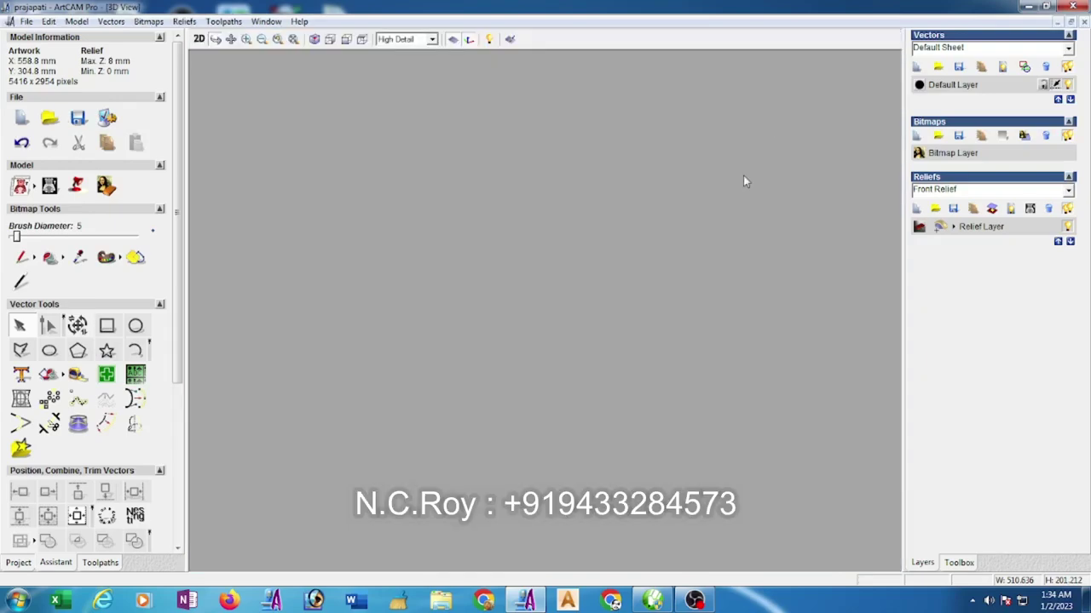
scroll(565, 321, up, 2)
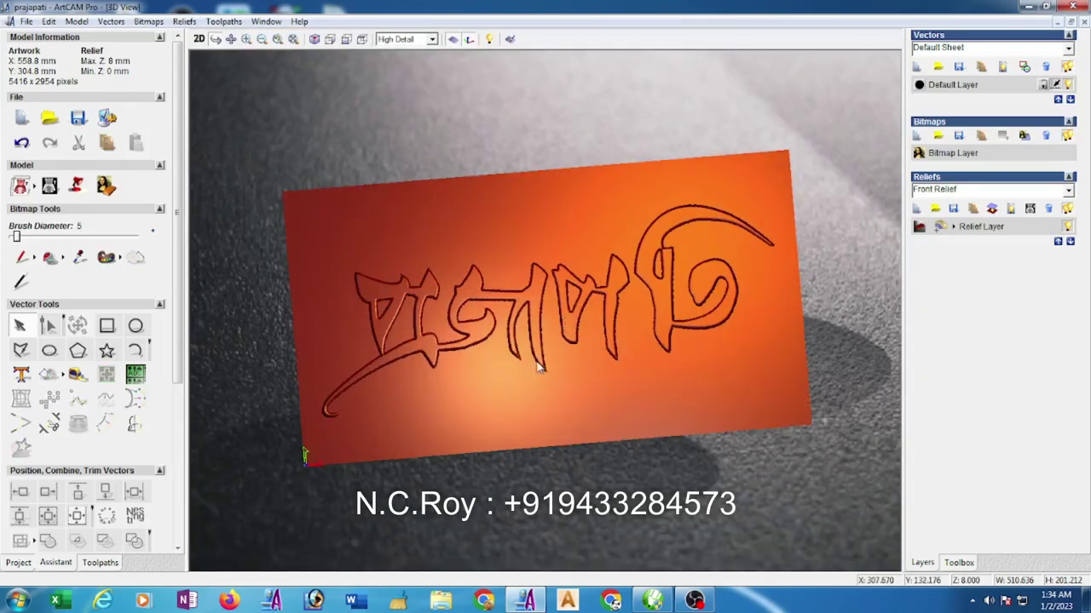
drag(674, 386, 669, 404)
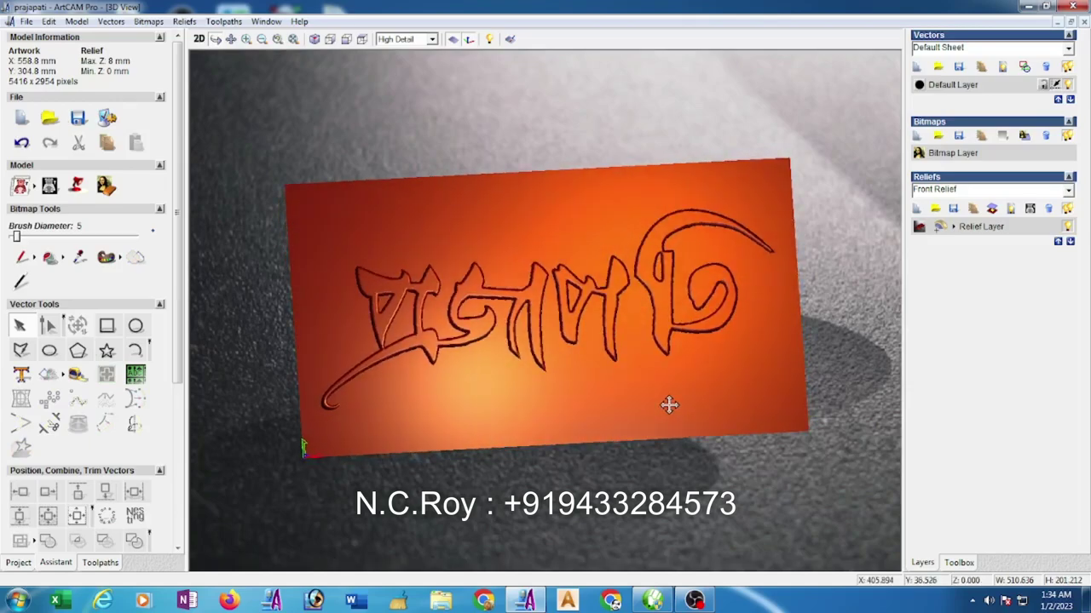
drag(487, 380, 473, 399)
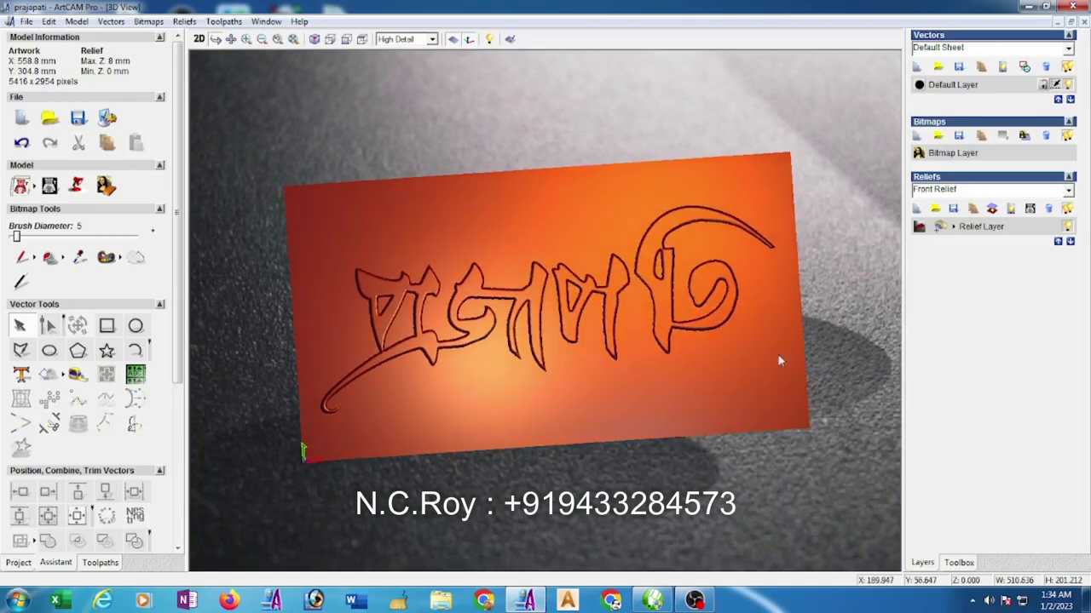
key(z)
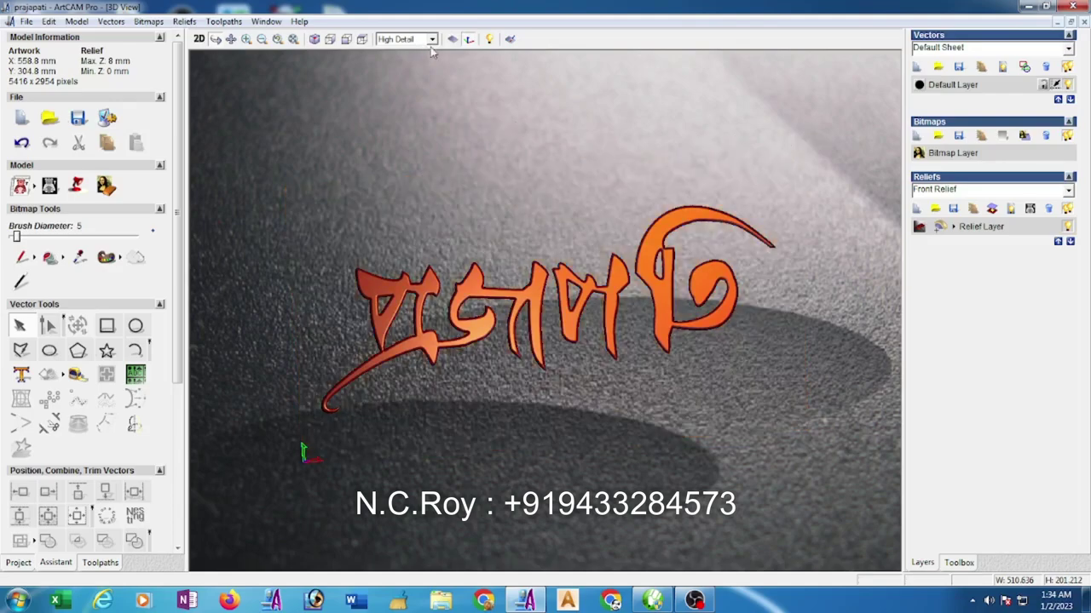
drag(578, 169, 607, 149)
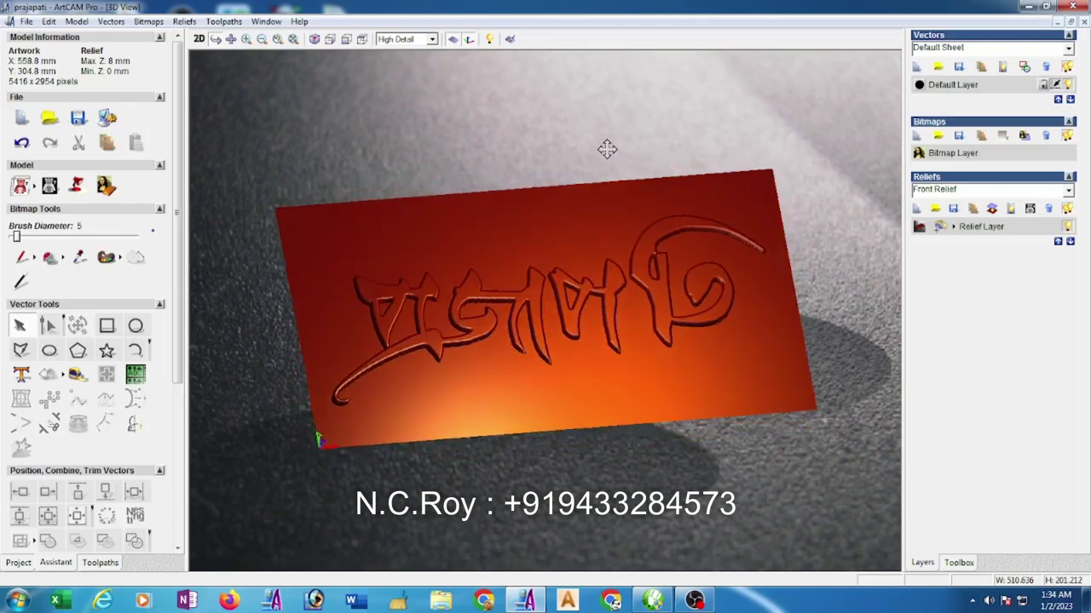